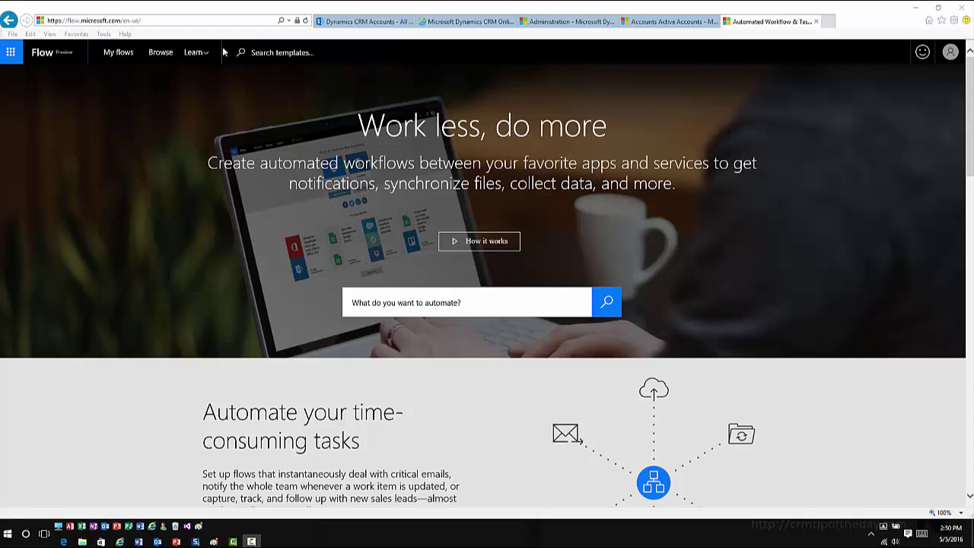
- Open My flows to see the existing flow that creates Dynamics CRM records from new list items
click(117, 55)
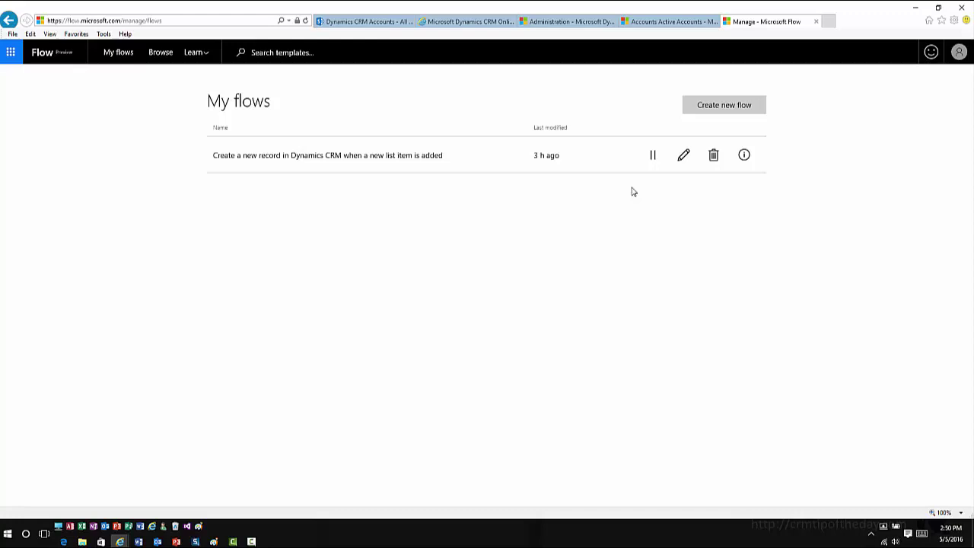
- Browse the flow template gallery sorted by popularity, scrolling through the tiles
click(160, 53)
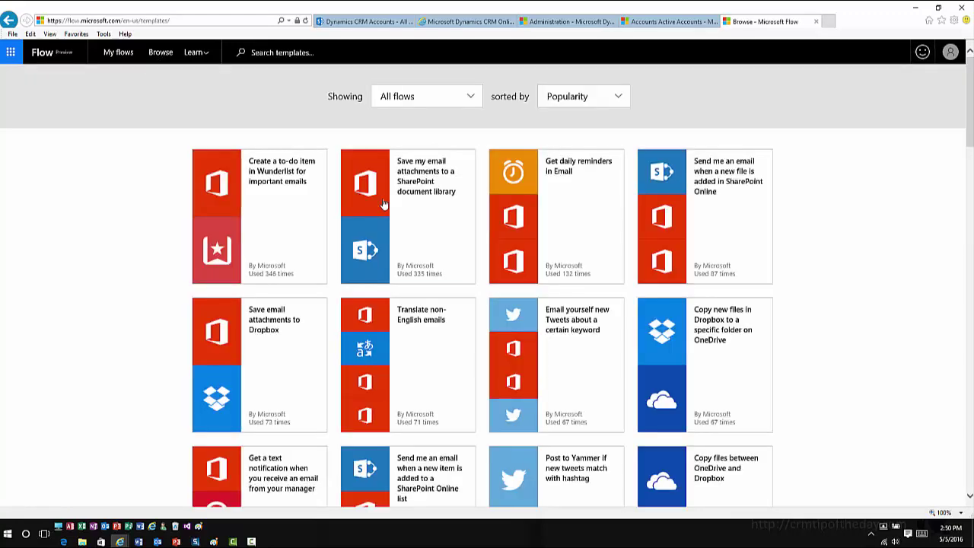
scroll(388, 207, down, 6)
scroll(387, 208, up, 6)
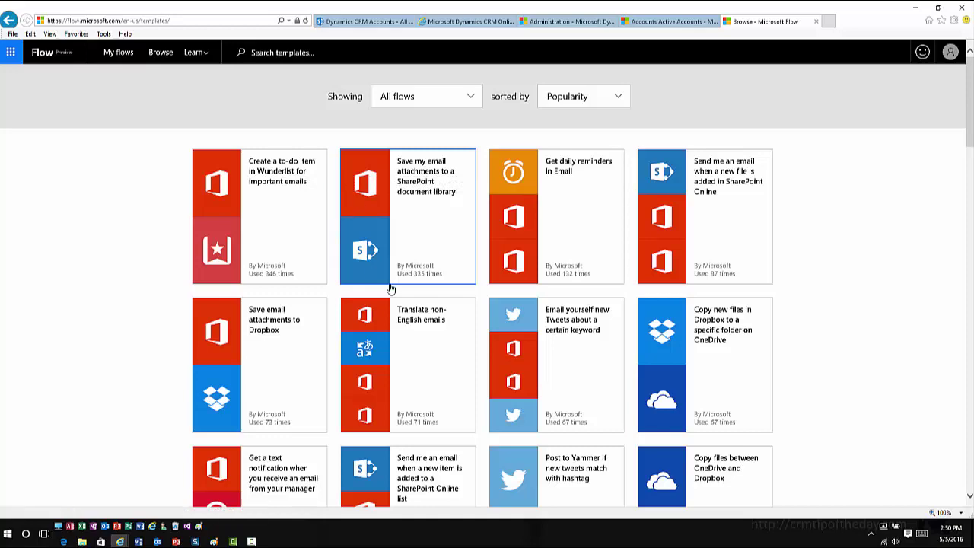
scroll(389, 285, down, 4)
scroll(389, 285, up, 4)
- Search the flow templates for 'Dynamics CRM'
click(241, 55)
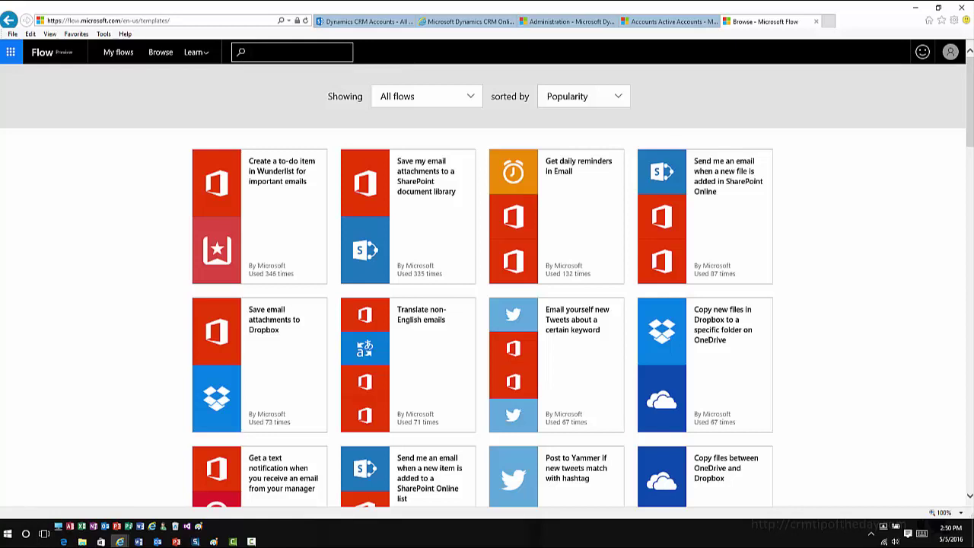
text(Dynamics CRM)
key(Return)
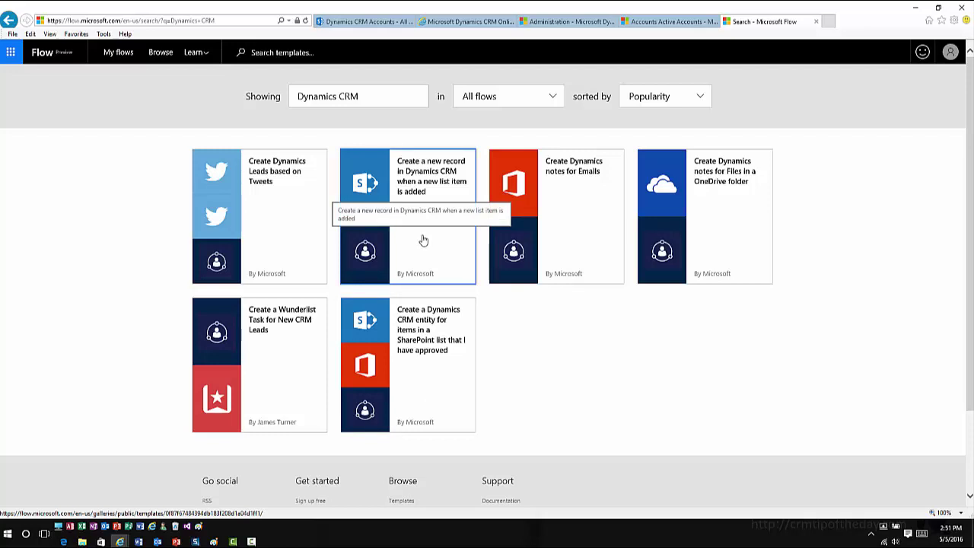
- Open and review the 'Create a new record in Dynamics CRM when a new list item is added' template
click(424, 240)
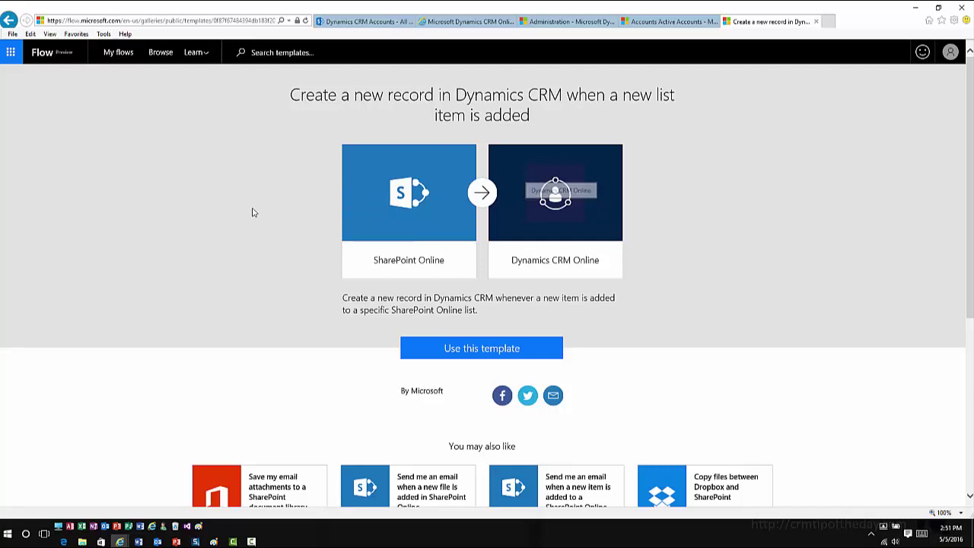
scroll(372, 210, down, 2)
scroll(374, 211, up, 2)
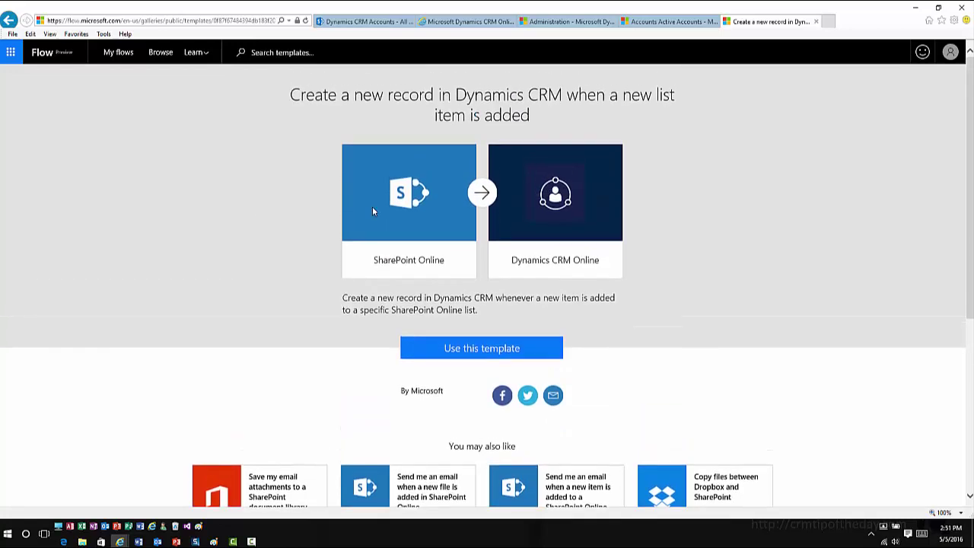
scroll(373, 210, down, 5)
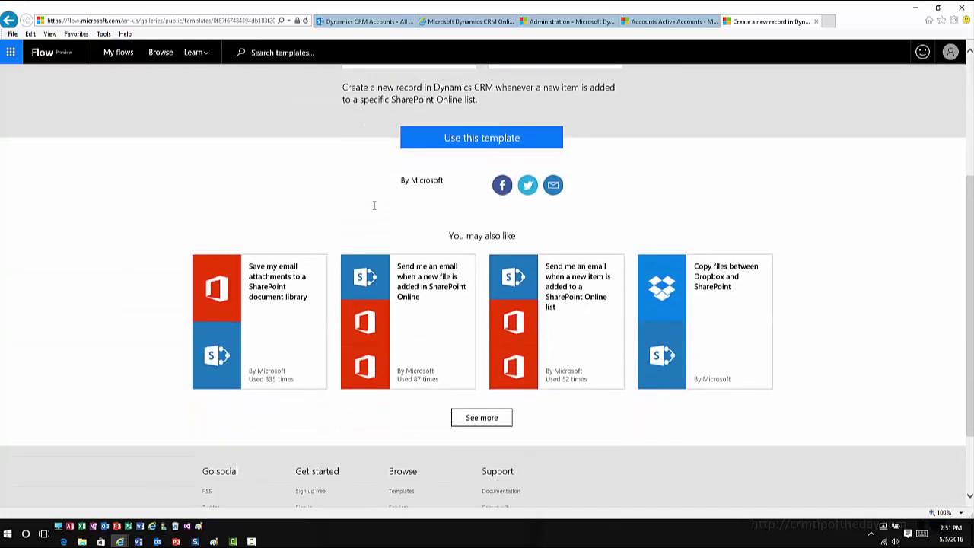
scroll(373, 209, up, 5)
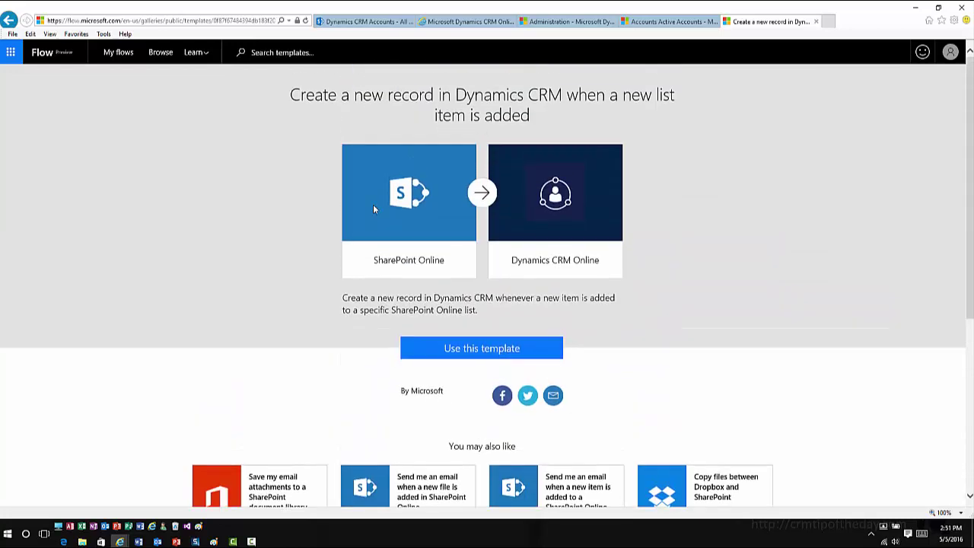
- Use this template, keeping the existing SharePoint Online and Dynamics CRM Online connections
click(515, 350)
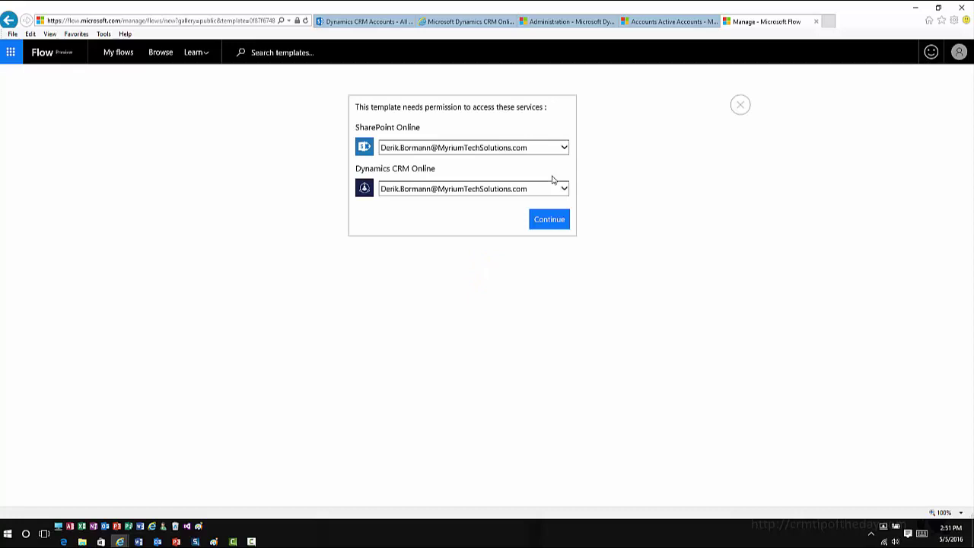
click(560, 152)
click(560, 152)
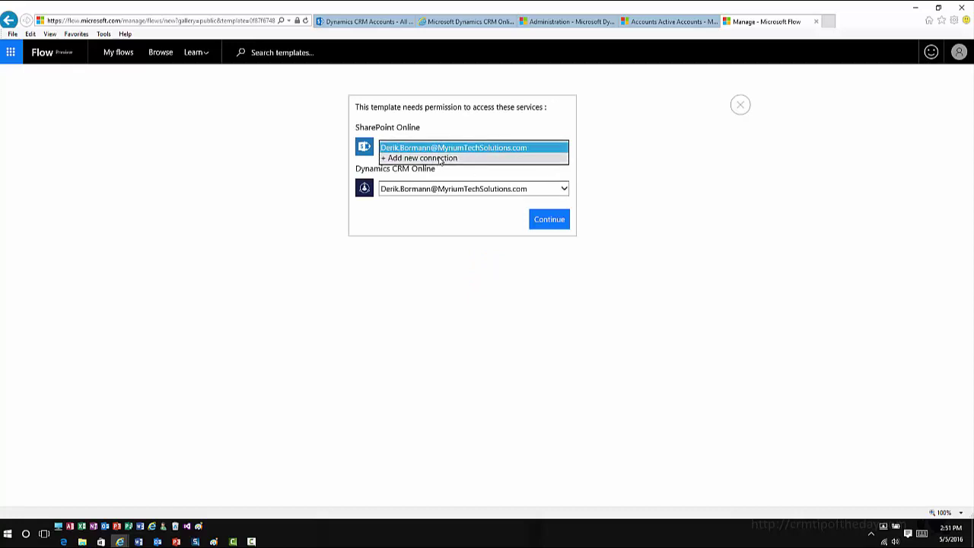
click(625, 138)
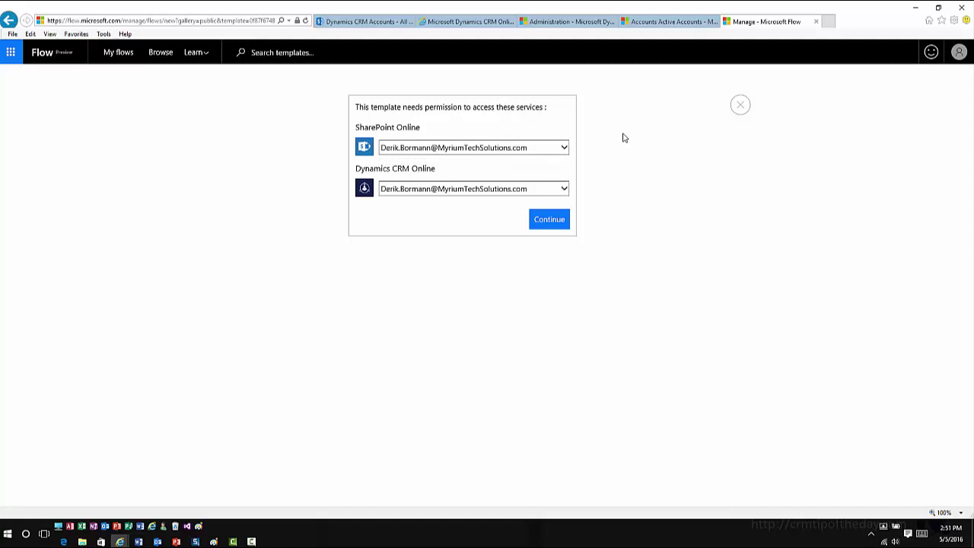
- Continue into the designer, collapse the trigger and Create a new record cards, and add a new step below
click(555, 226)
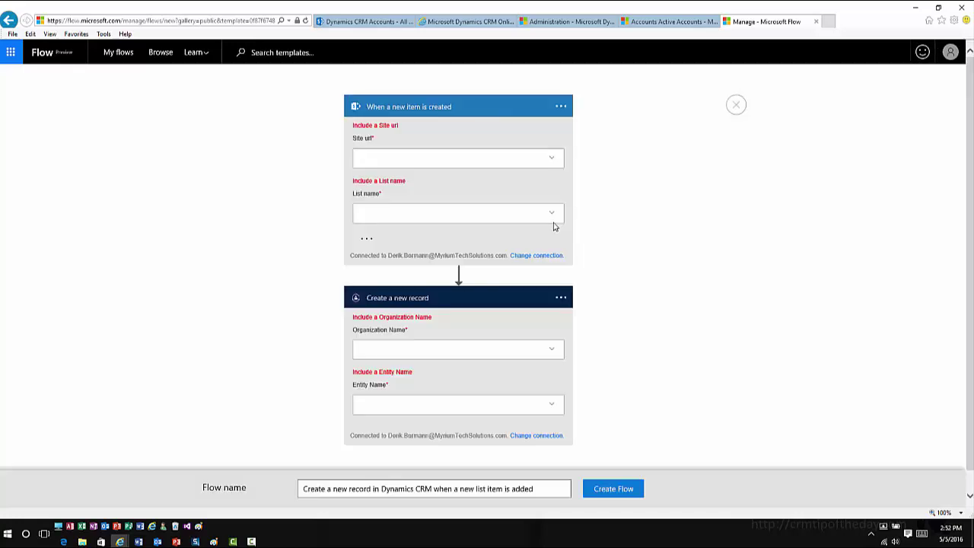
click(514, 110)
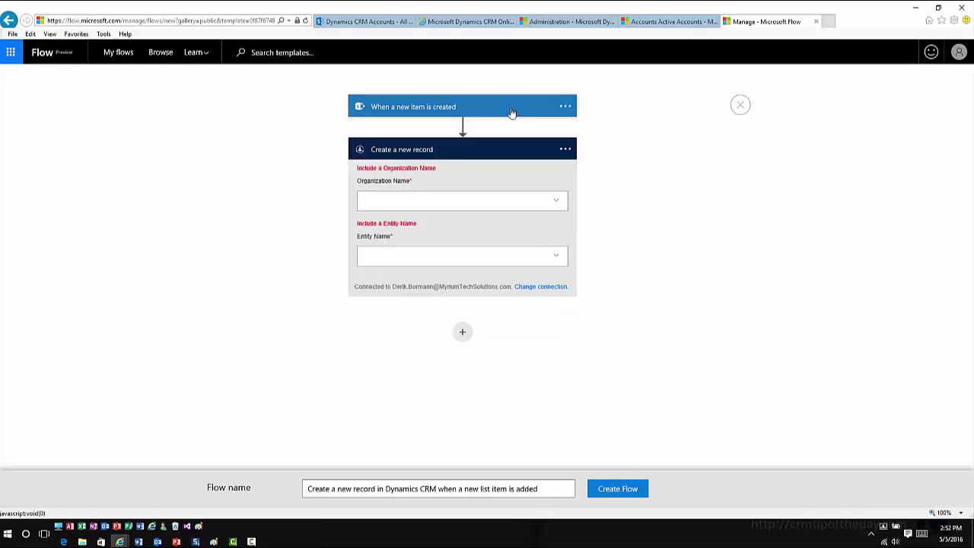
click(493, 149)
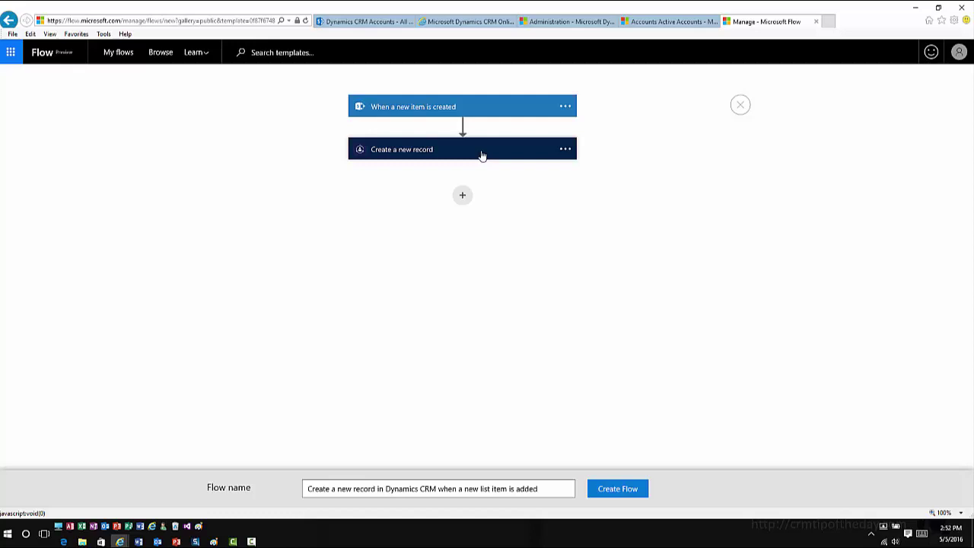
click(462, 197)
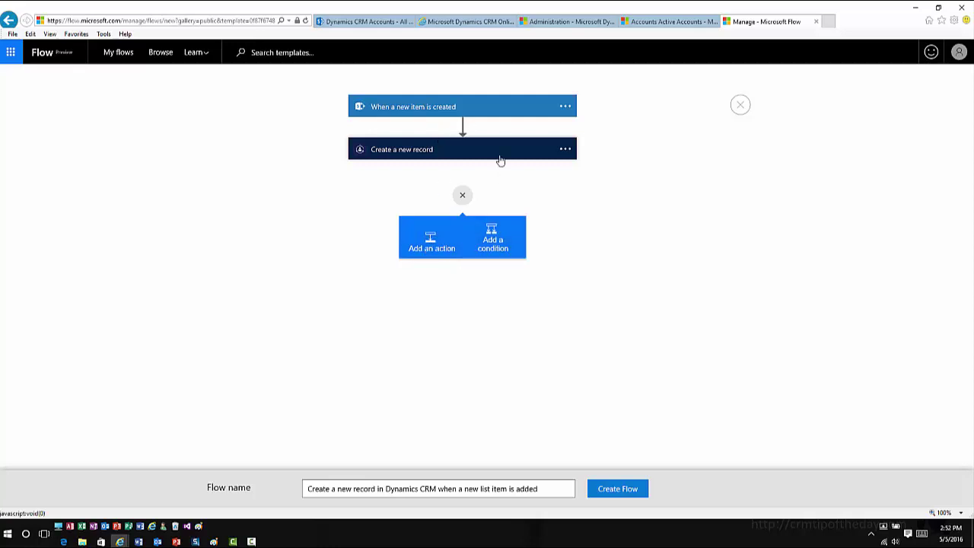
- Browse the list of available follow-up actions, then cancel without adding one
click(429, 248)
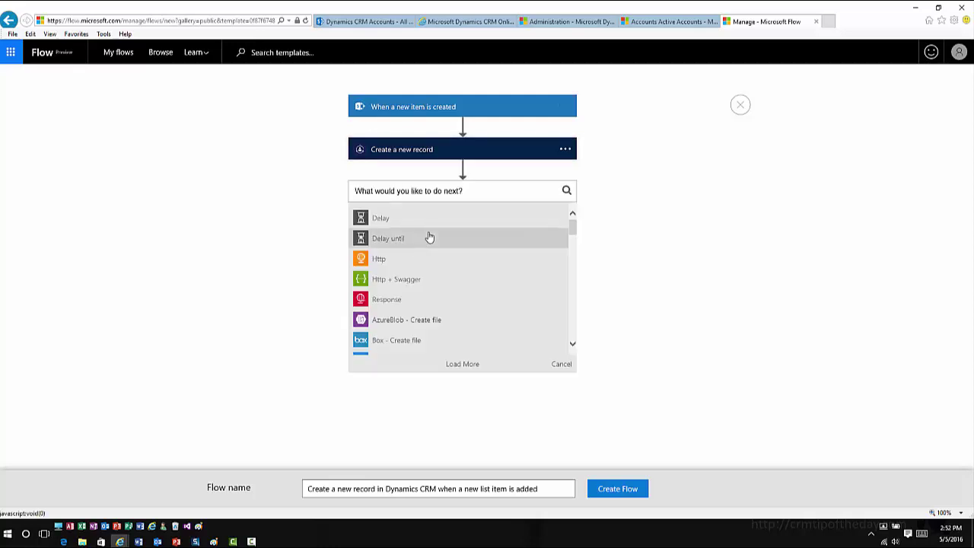
scroll(431, 236, down, 1)
scroll(434, 231, down, 2)
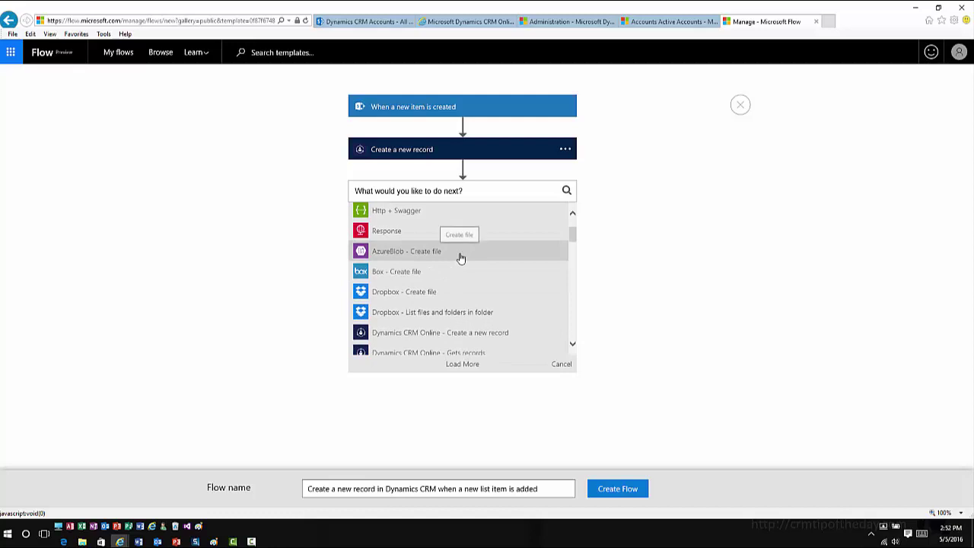
scroll(461, 258, down, 4)
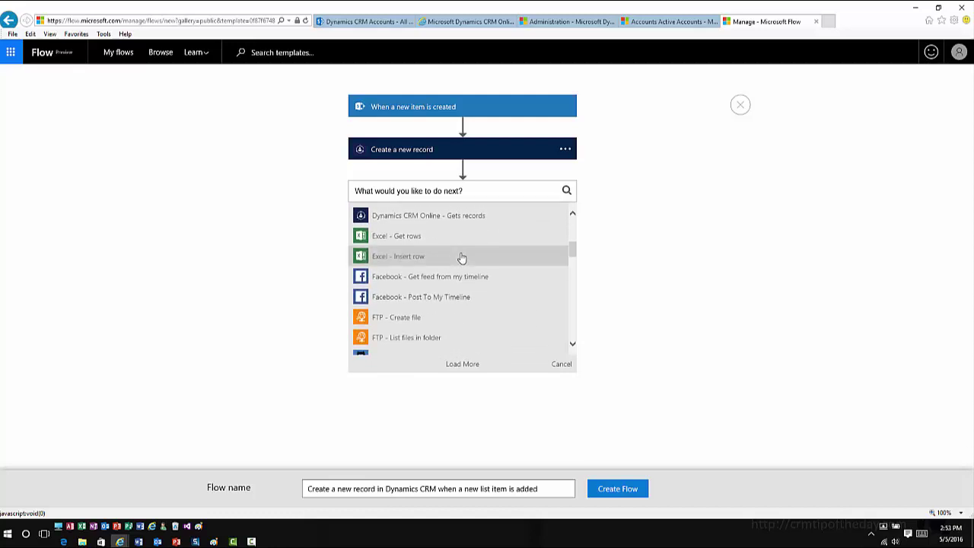
scroll(460, 257, down, 2)
scroll(451, 278, down, 1)
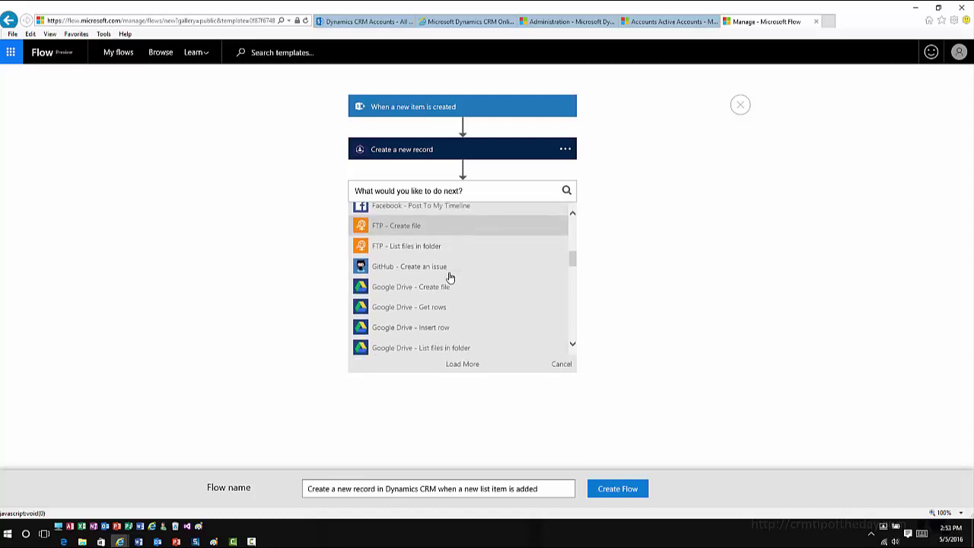
scroll(451, 277, down, 2)
scroll(451, 277, down, 3)
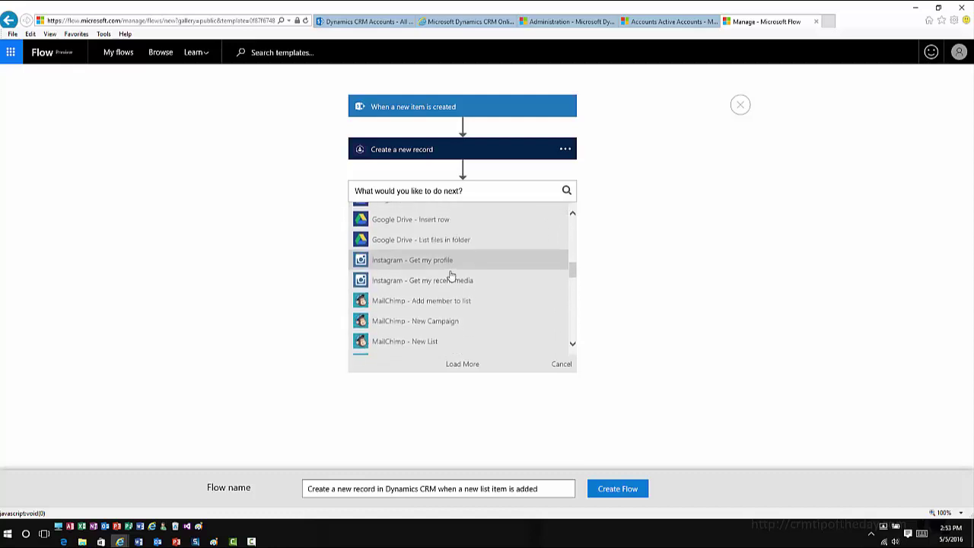
scroll(453, 279, down, 2)
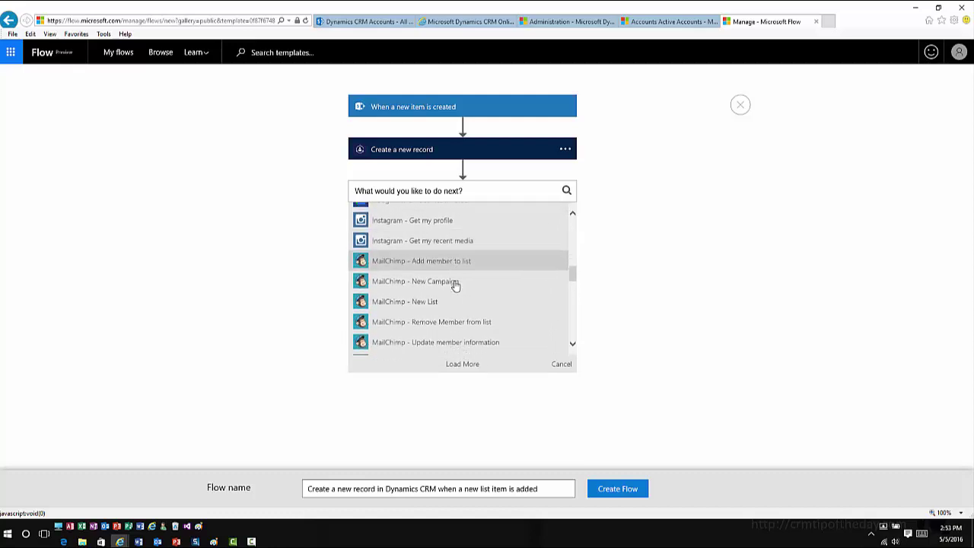
scroll(454, 284, down, 1)
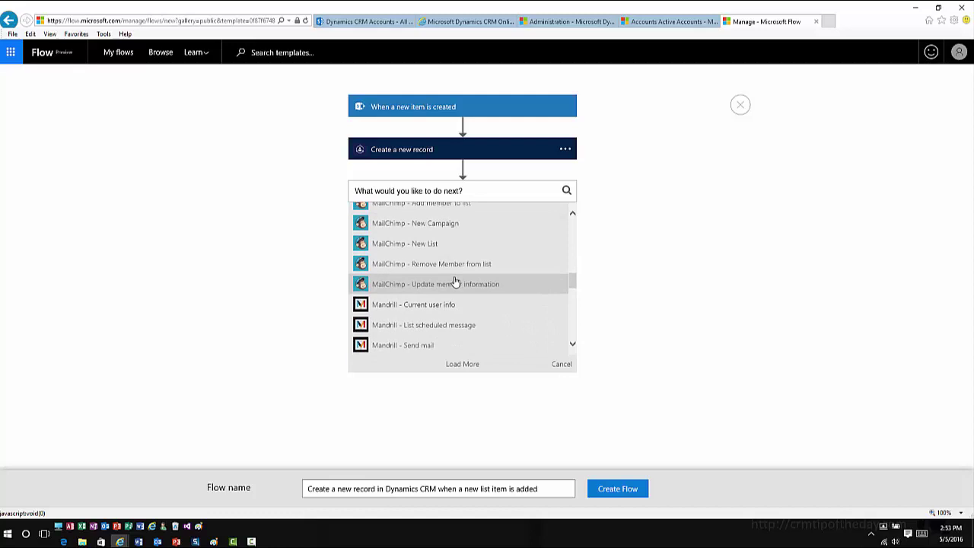
scroll(454, 283, down, 3)
scroll(455, 280, down, 1)
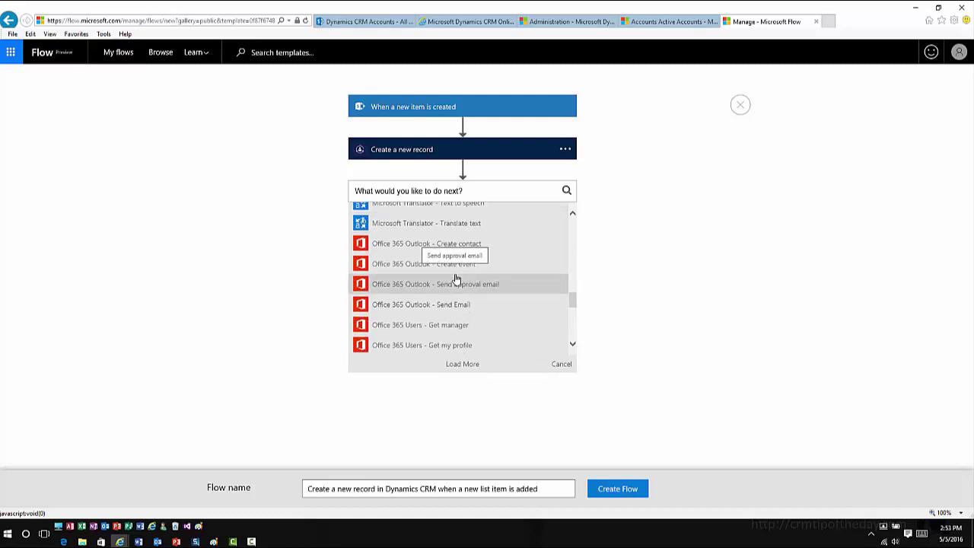
scroll(456, 280, down, 4)
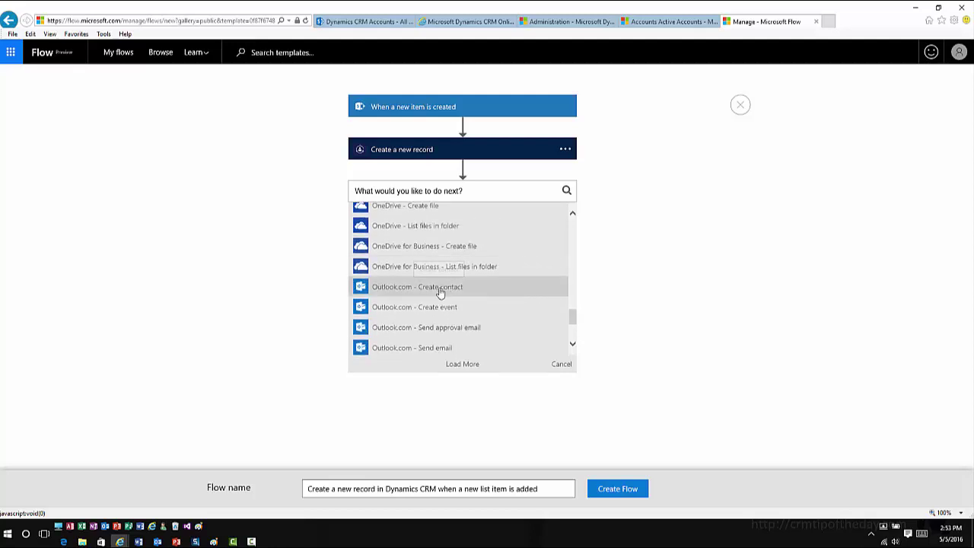
scroll(440, 293, up, 1)
scroll(440, 293, down, 3)
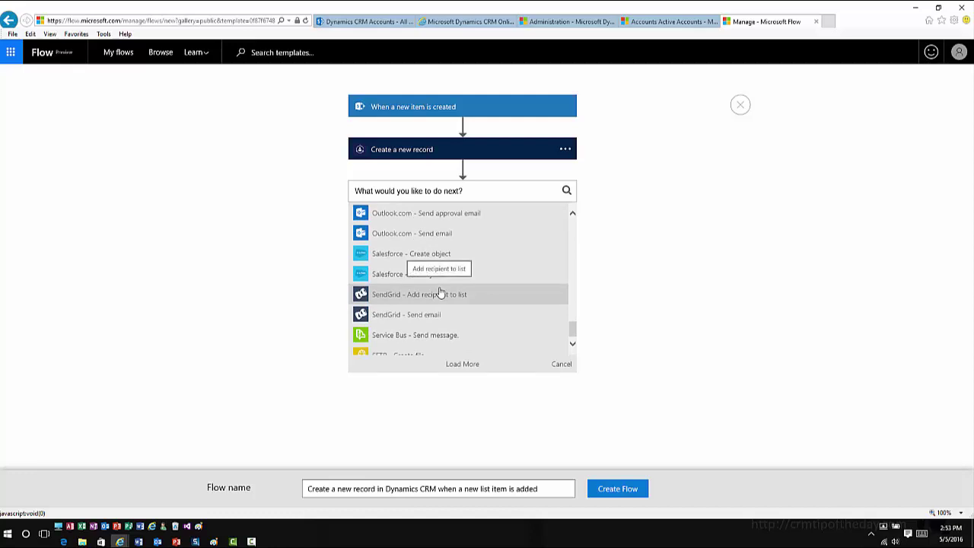
click(561, 366)
- Add a trial Condition after Create a new record, try advanced mode, then delete it
click(461, 197)
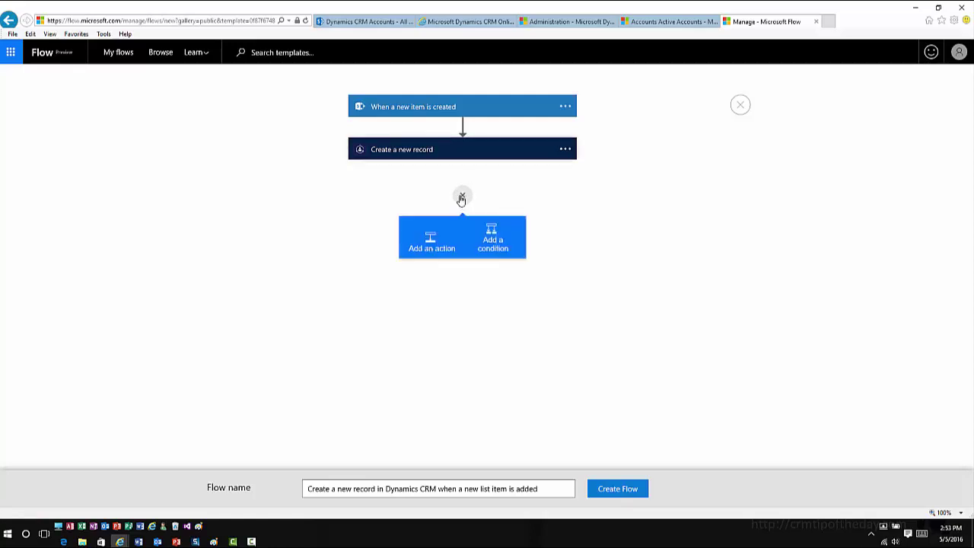
click(494, 242)
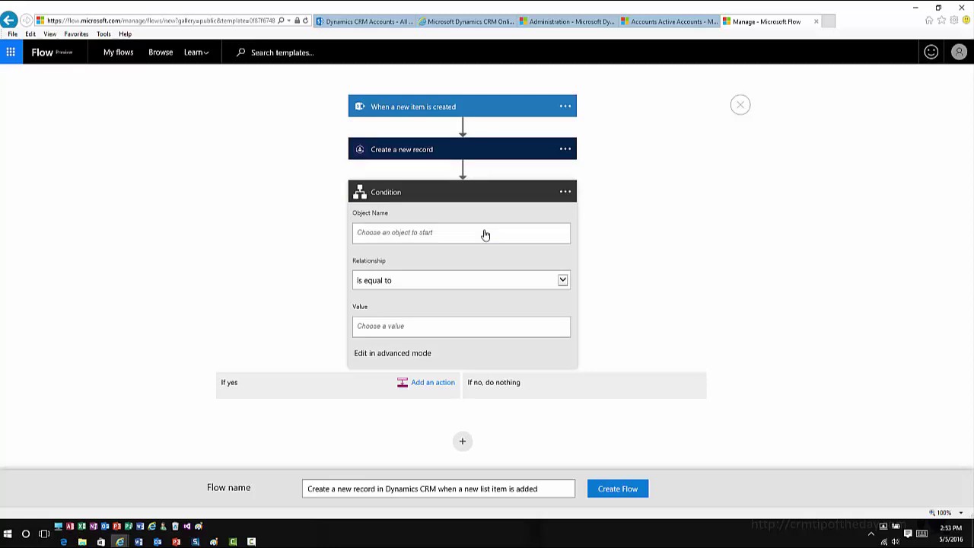
click(488, 234)
click(405, 354)
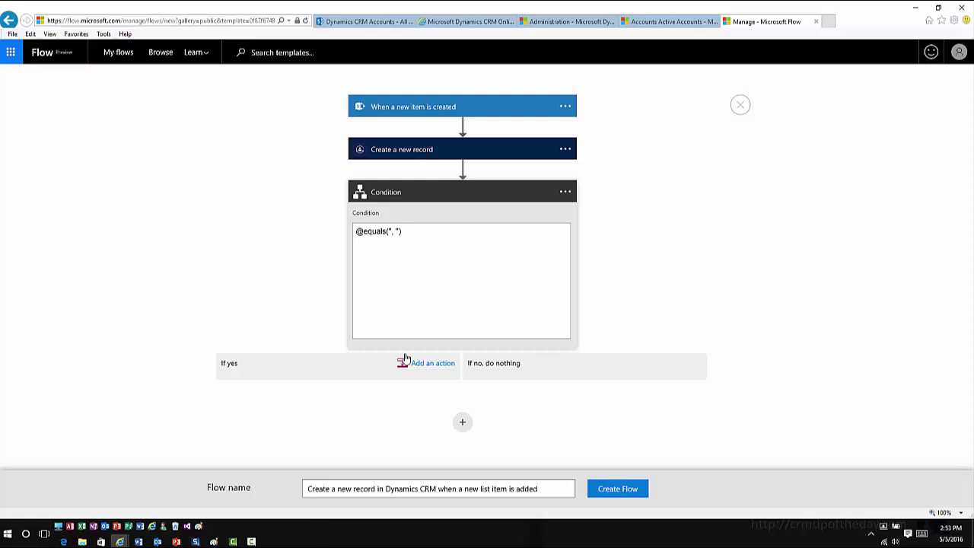
click(565, 195)
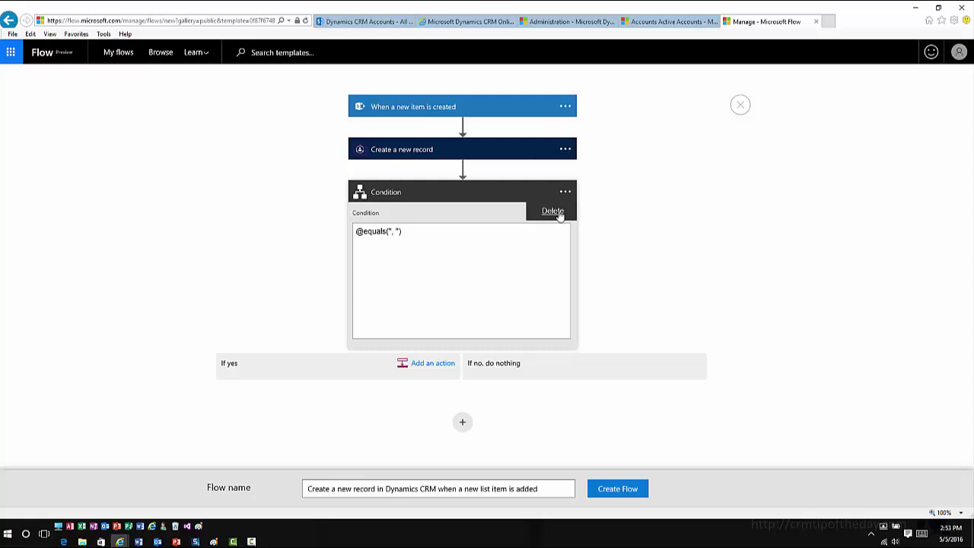
click(558, 214)
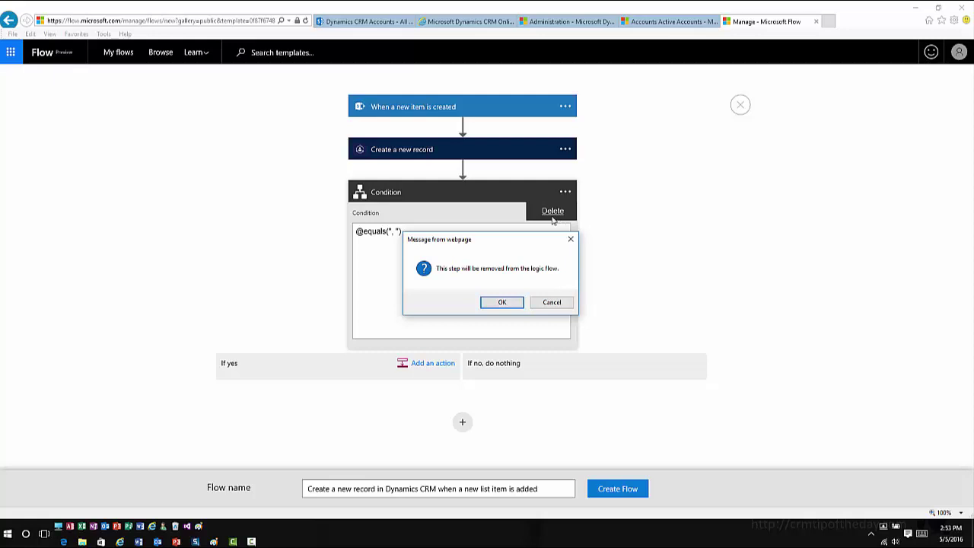
click(503, 303)
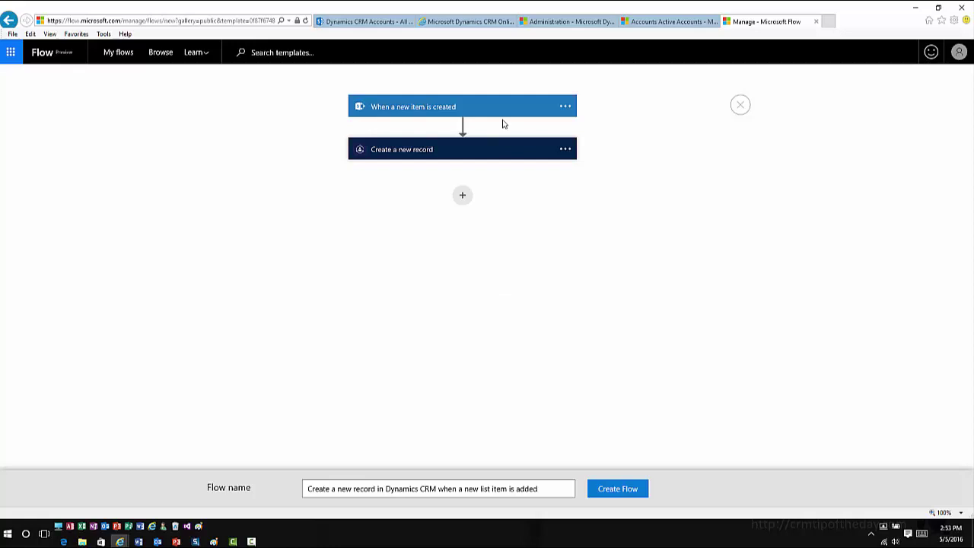
- Point the new-item trigger at the myriumtechsolutions SharePoint site and its Dynamics CRM Accounts list
click(465, 114)
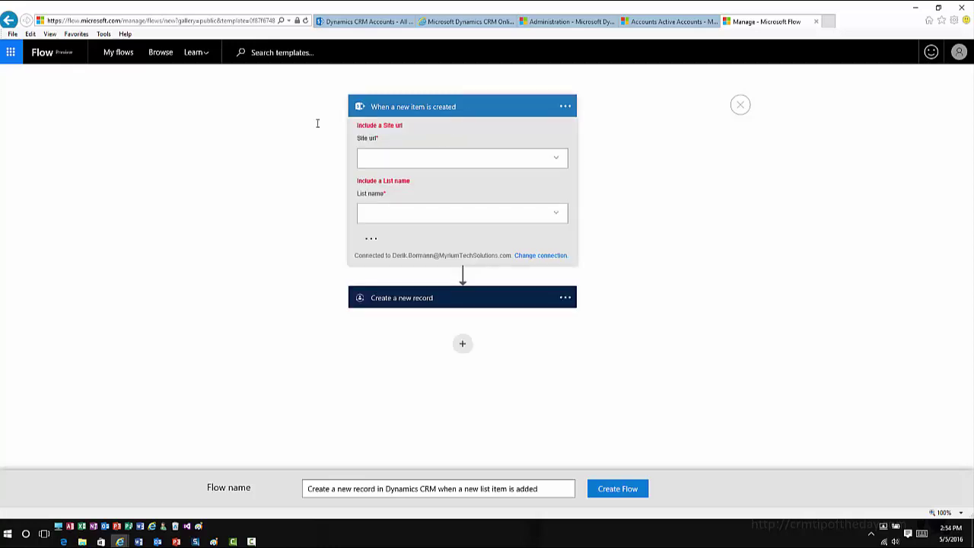
click(556, 159)
click(463, 183)
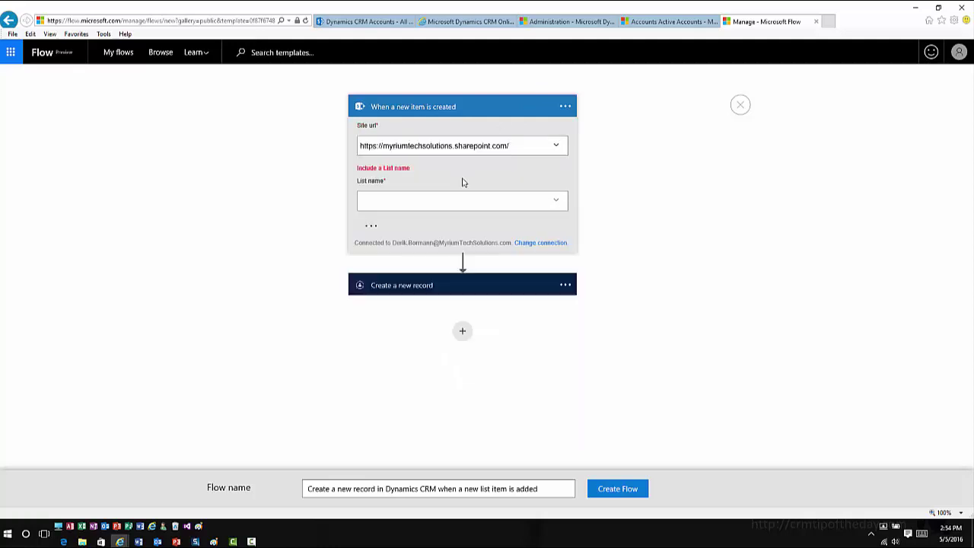
click(562, 204)
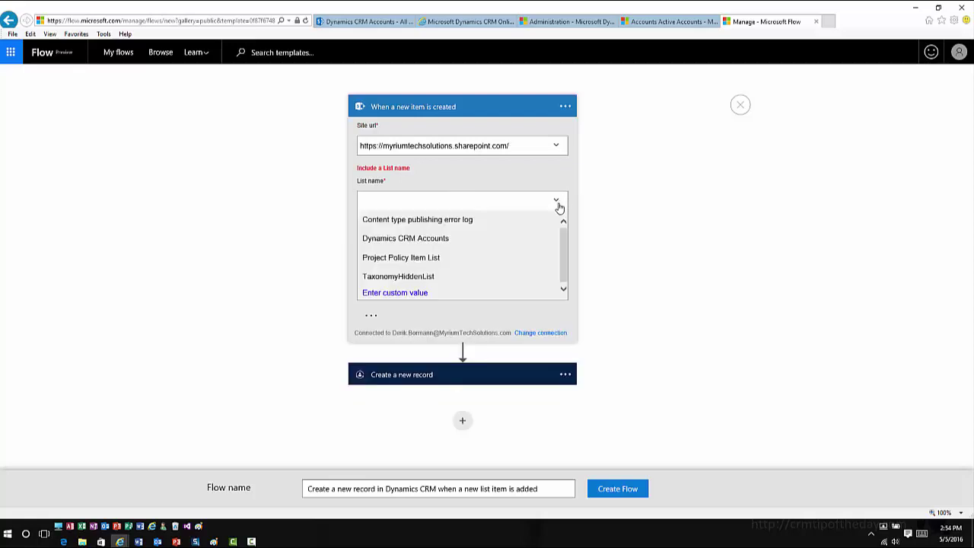
click(440, 239)
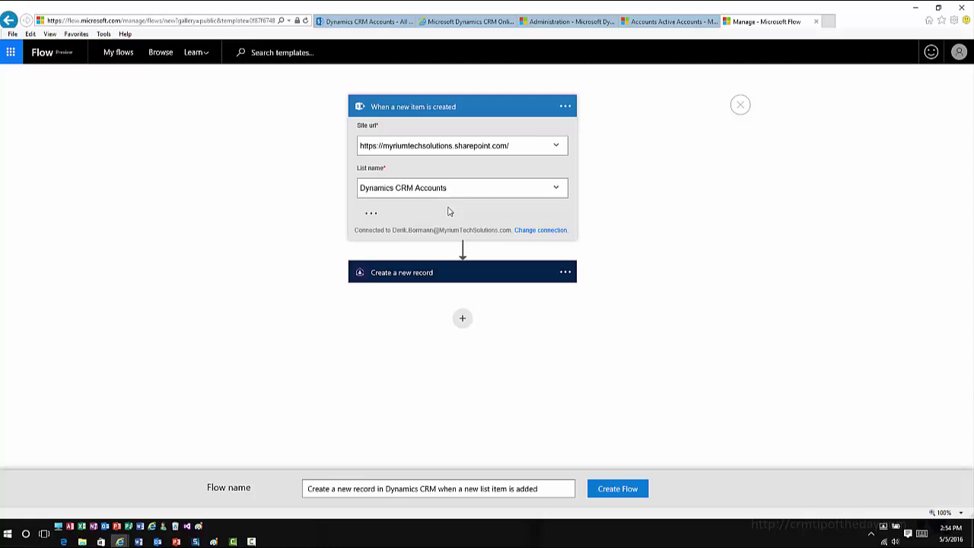
click(370, 214)
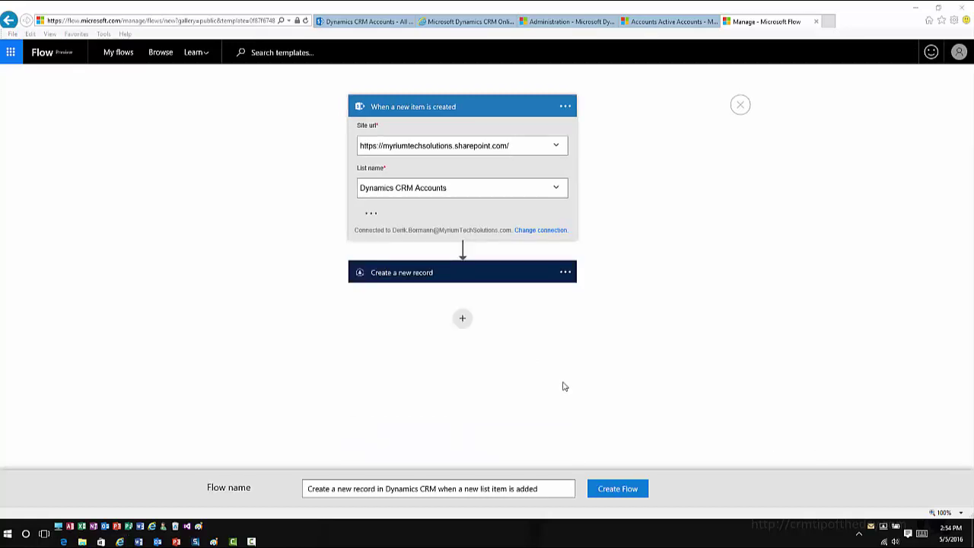
- Set Create a new record to the Dev organization and the Accounts entity
click(510, 275)
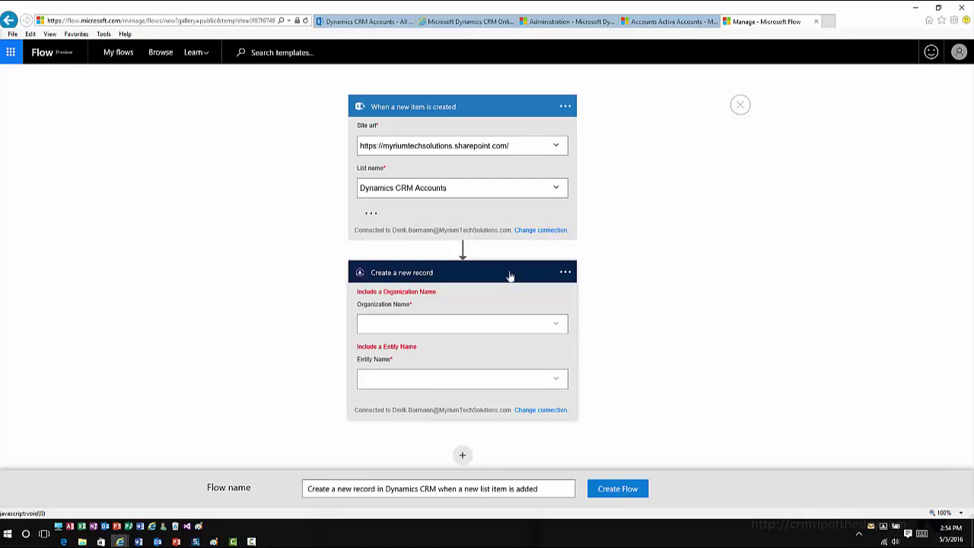
click(558, 327)
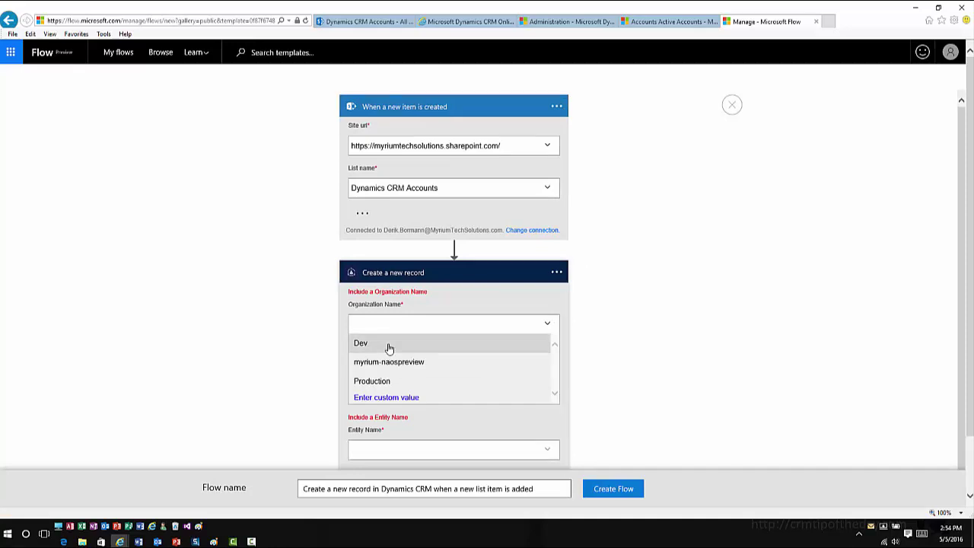
click(388, 346)
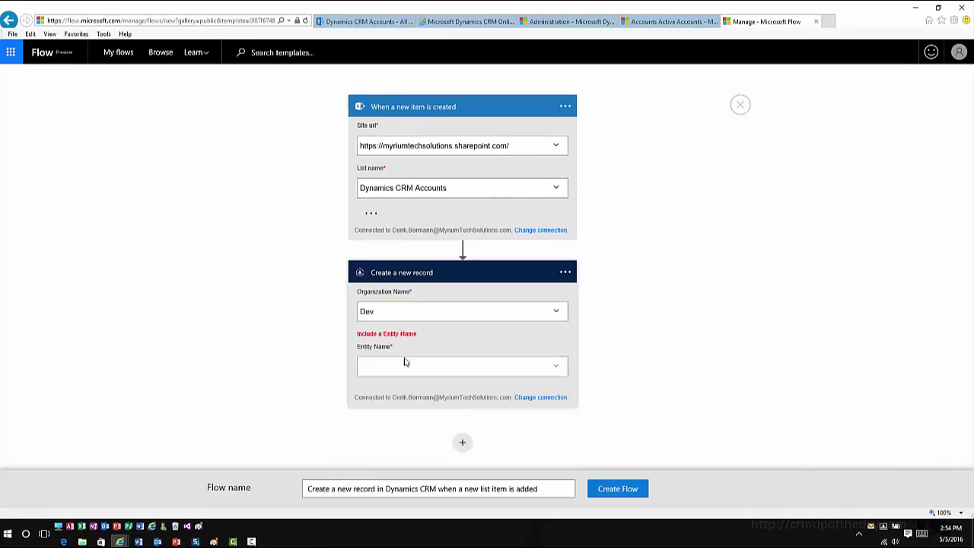
click(559, 369)
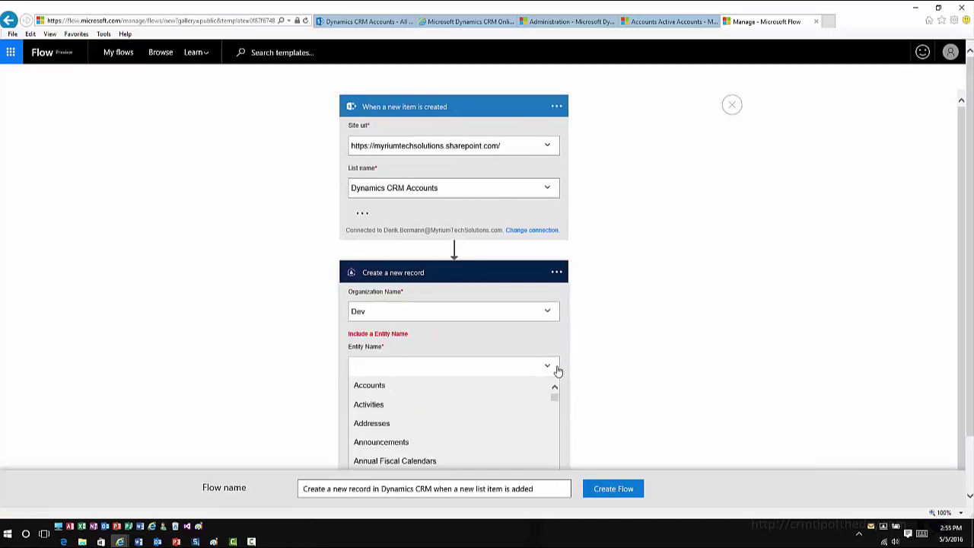
click(448, 391)
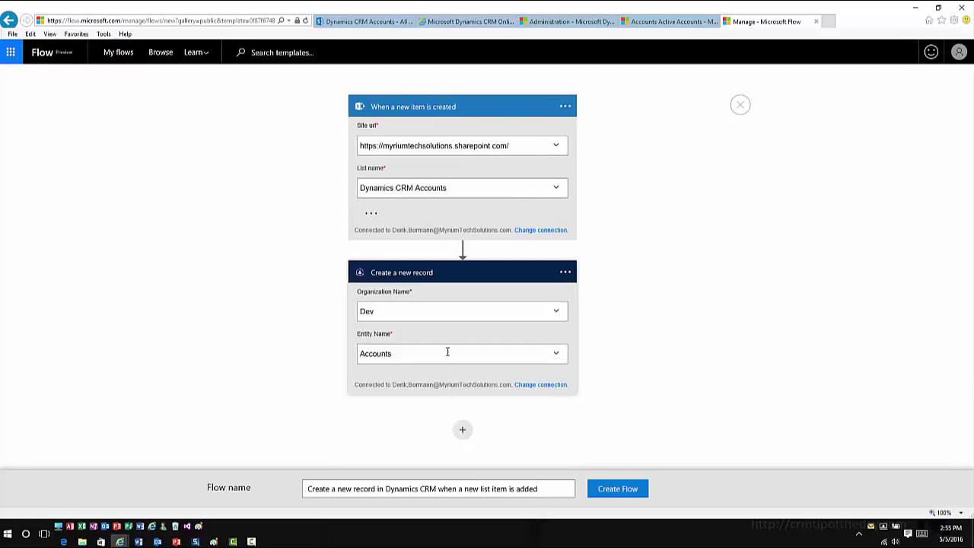
- Fill Account Name with the new list item's Account Name output
scroll(451, 330, down, 1)
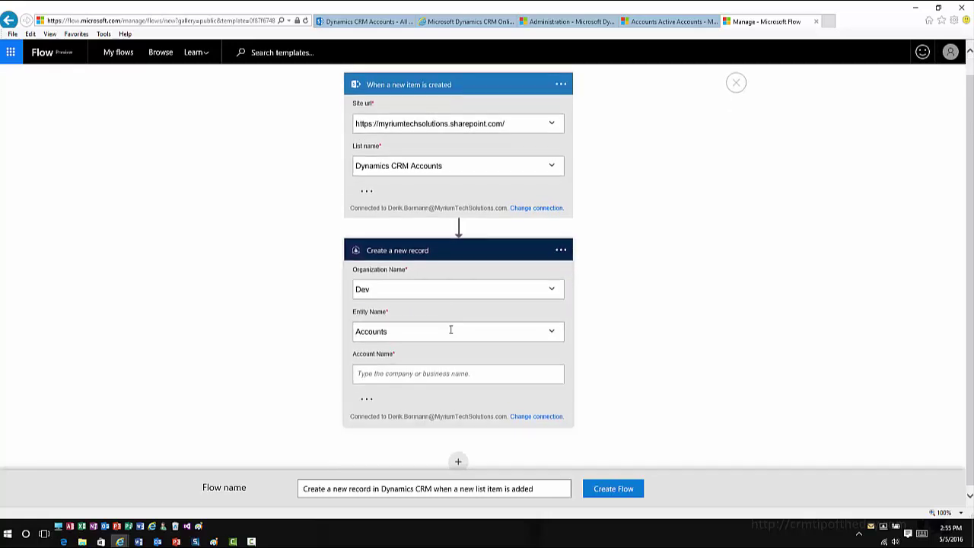
click(391, 372)
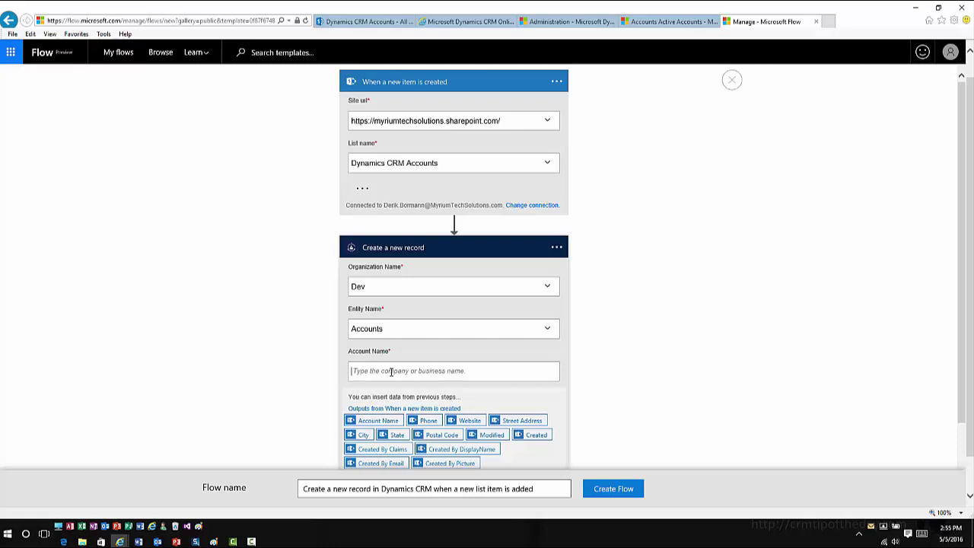
scroll(391, 380, down, 3)
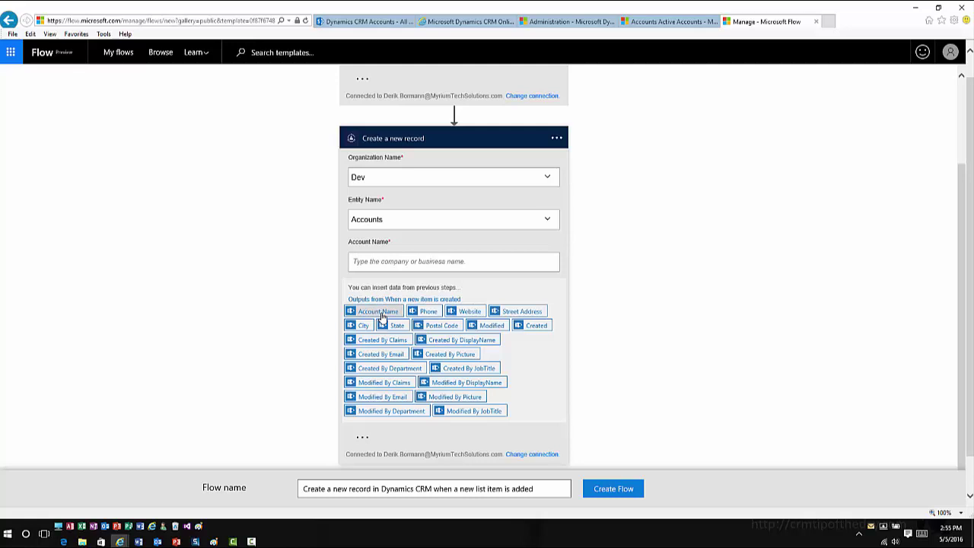
click(382, 317)
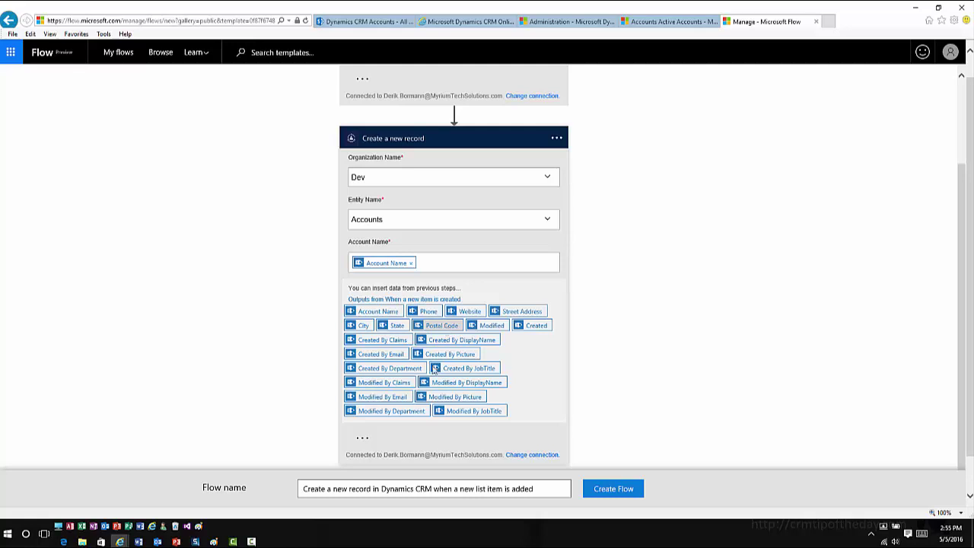
click(364, 442)
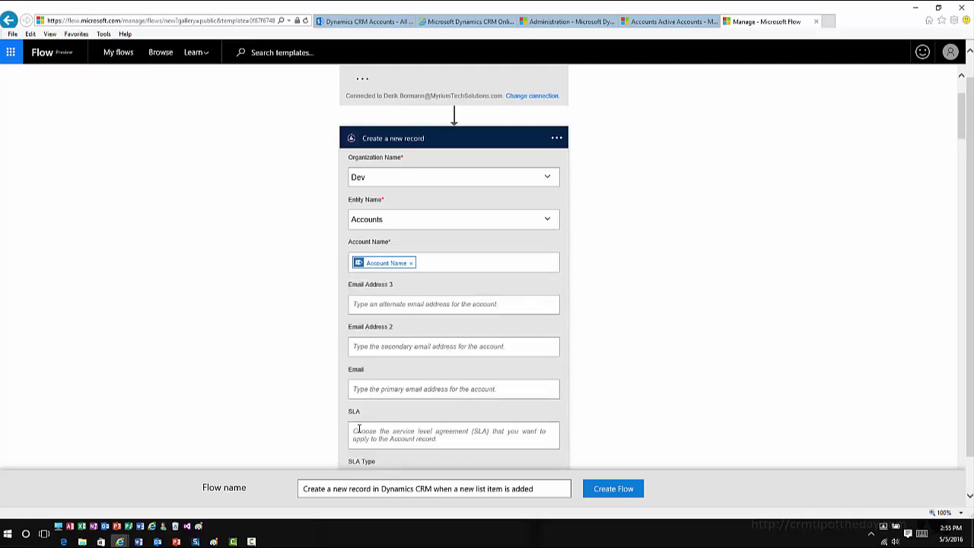
scroll(427, 342, down, 2)
scroll(427, 342, down, 10)
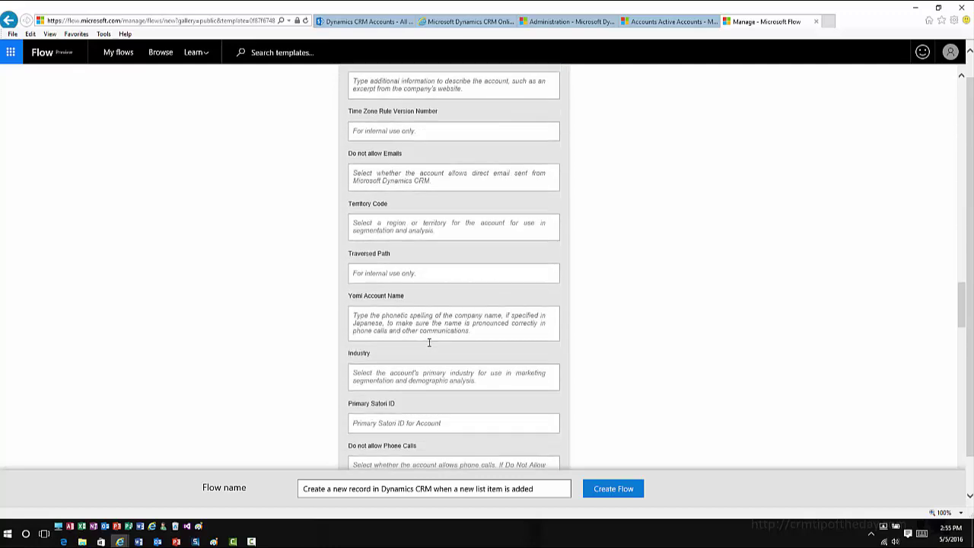
scroll(429, 342, up, 10)
scroll(430, 342, up, 10)
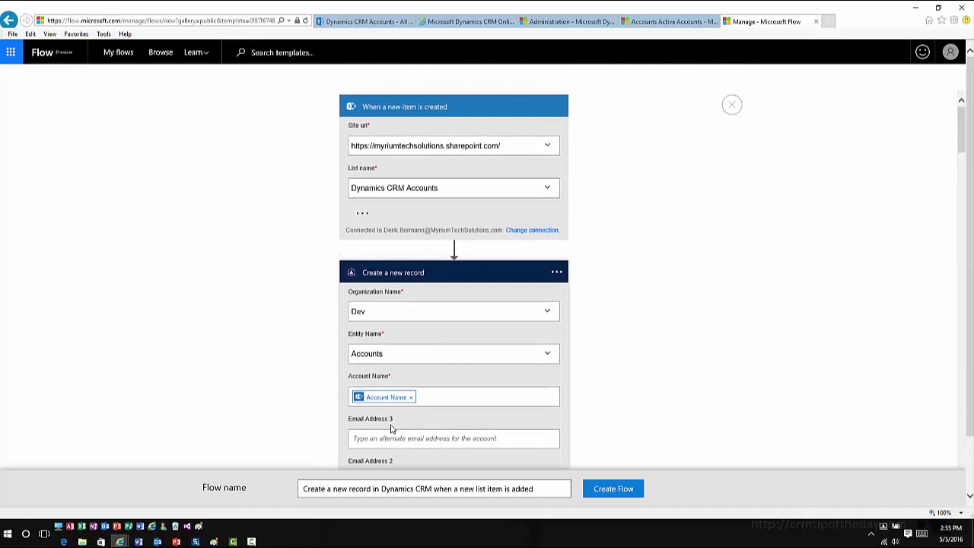
scroll(396, 429, down, 15)
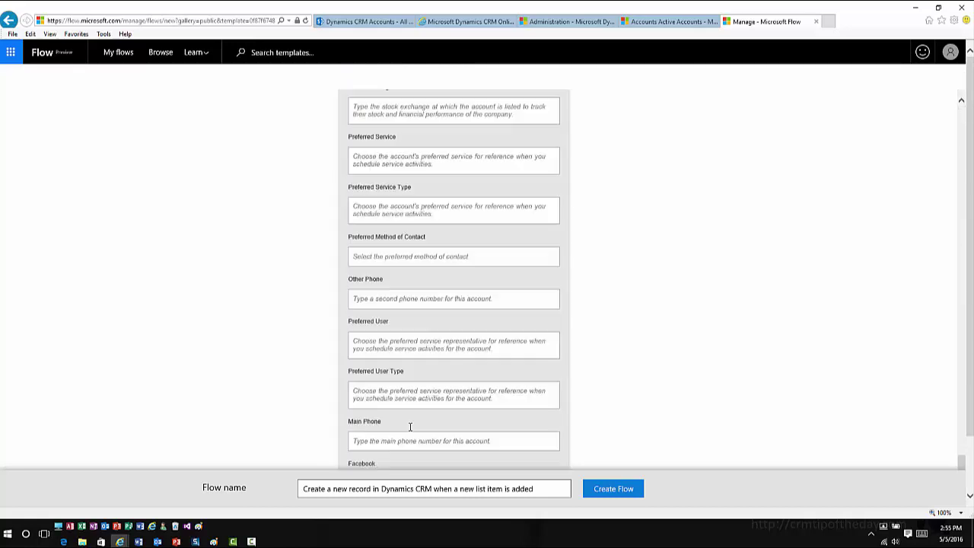
click(361, 462)
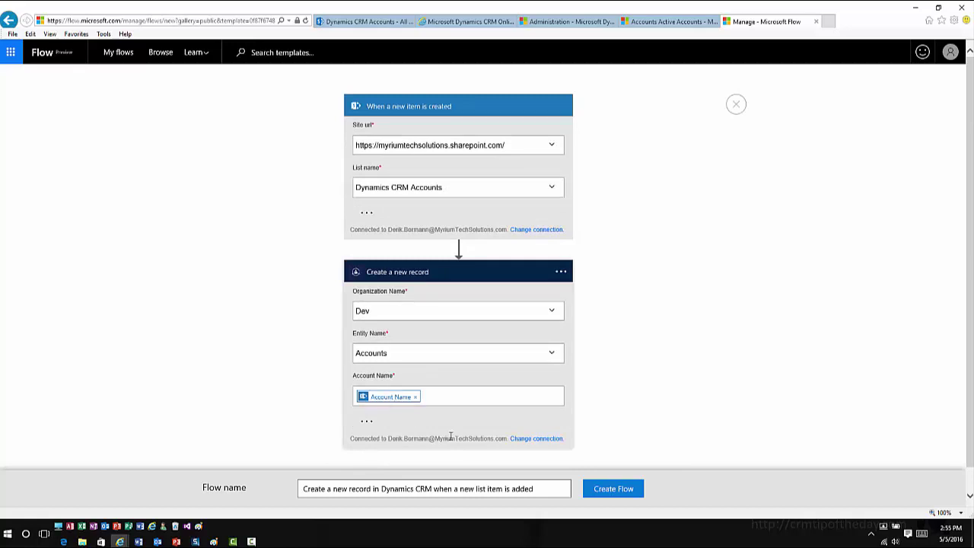
- Attempt to save the flow, hit the duplicate-name error, and close the editor
click(622, 491)
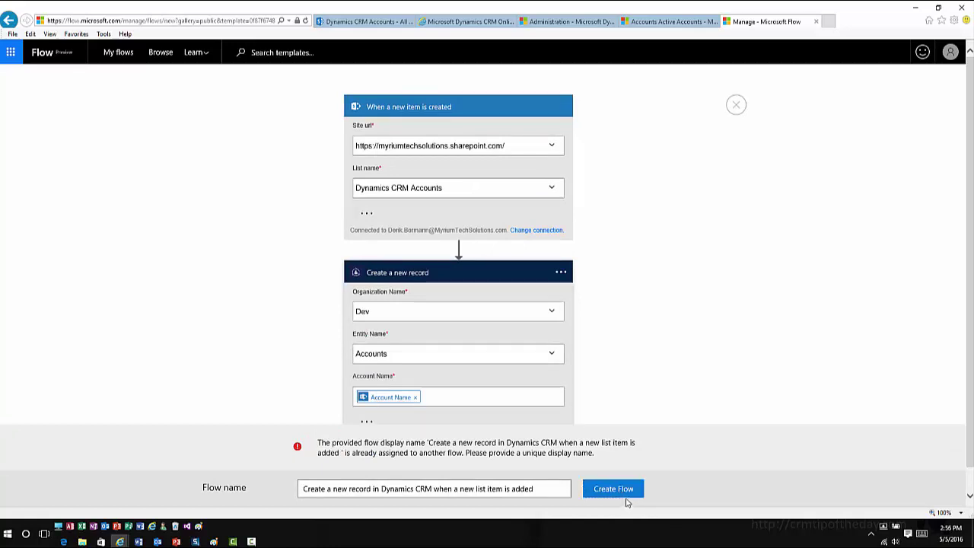
click(738, 106)
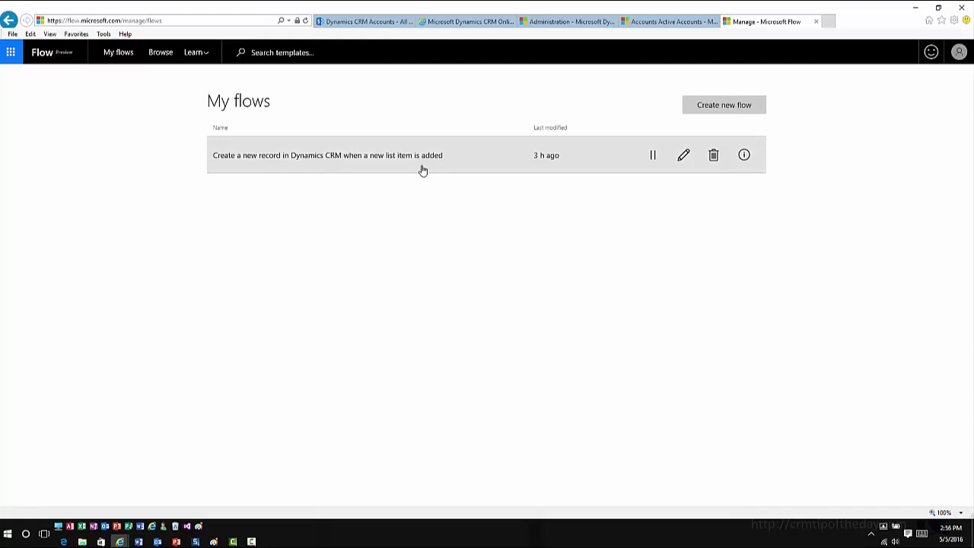
- Add and save a 'Tip of the day account' item in the Dynamics CRM Accounts list
click(370, 22)
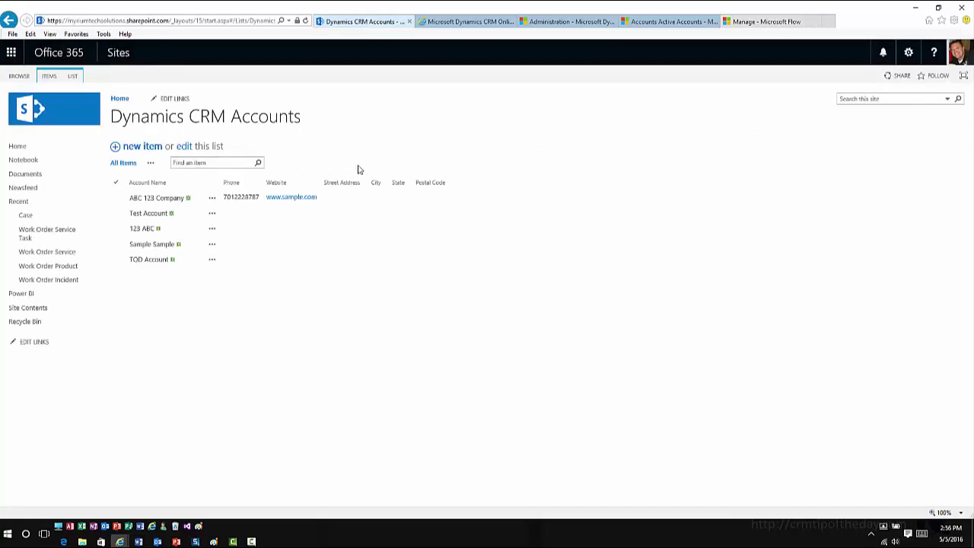
click(139, 150)
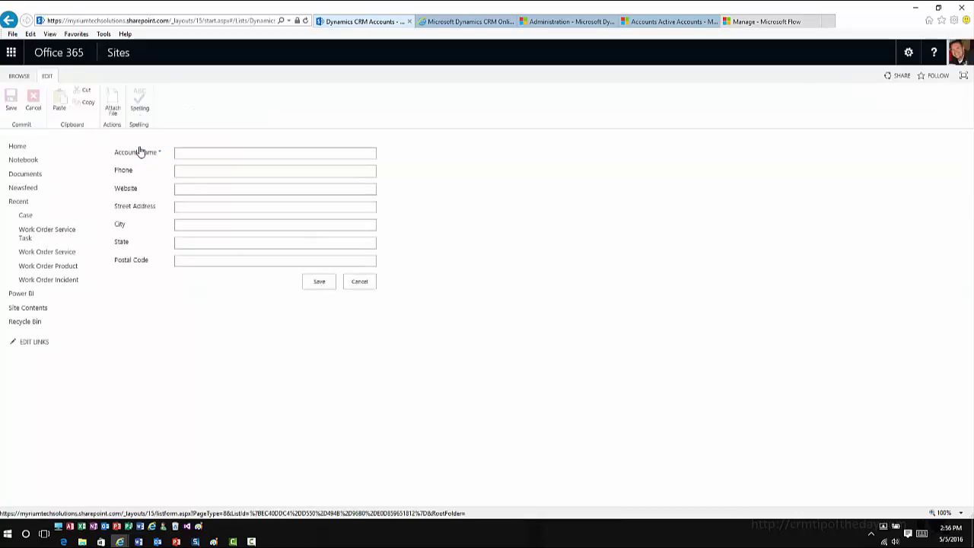
click(216, 156)
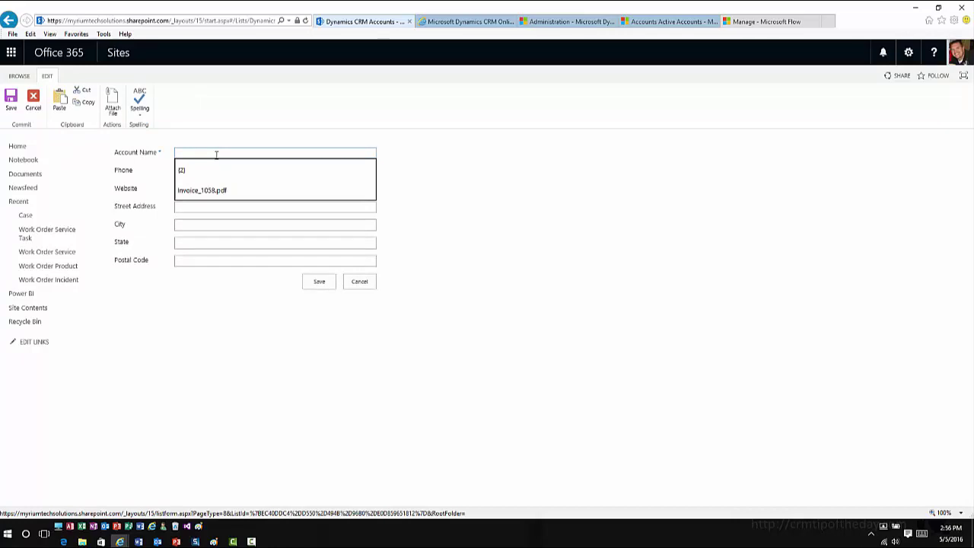
text(Tip of the Ad)
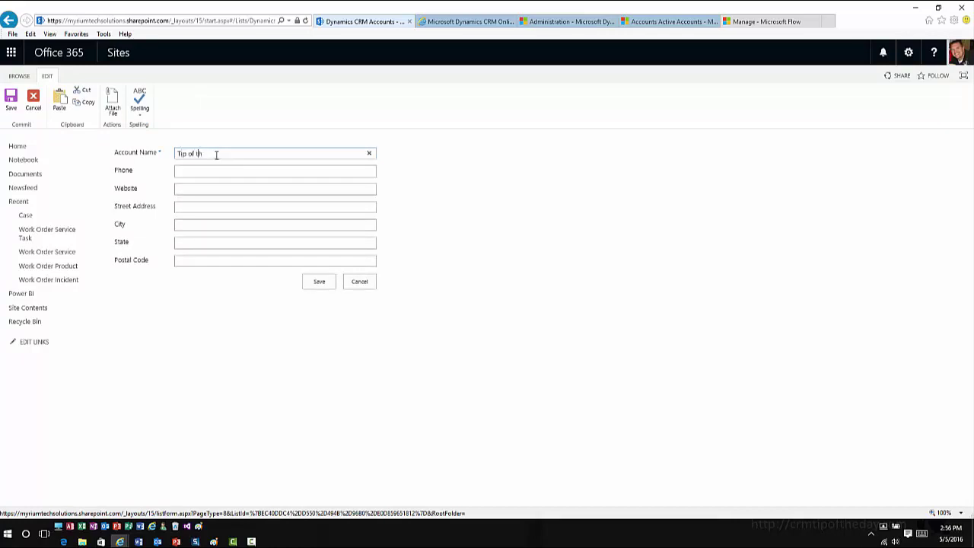
key(BackSpace)
key(BackSpace)
text(day accop)
key(BackSpace)
text(unt)
click(325, 287)
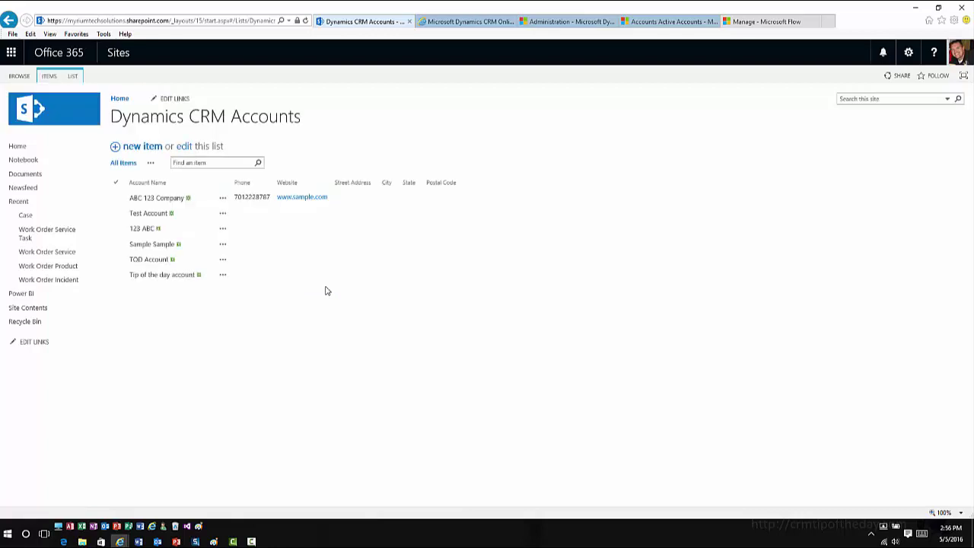
- Show the flow's run history, where the latest run succeeded 44 seconds ago
click(754, 22)
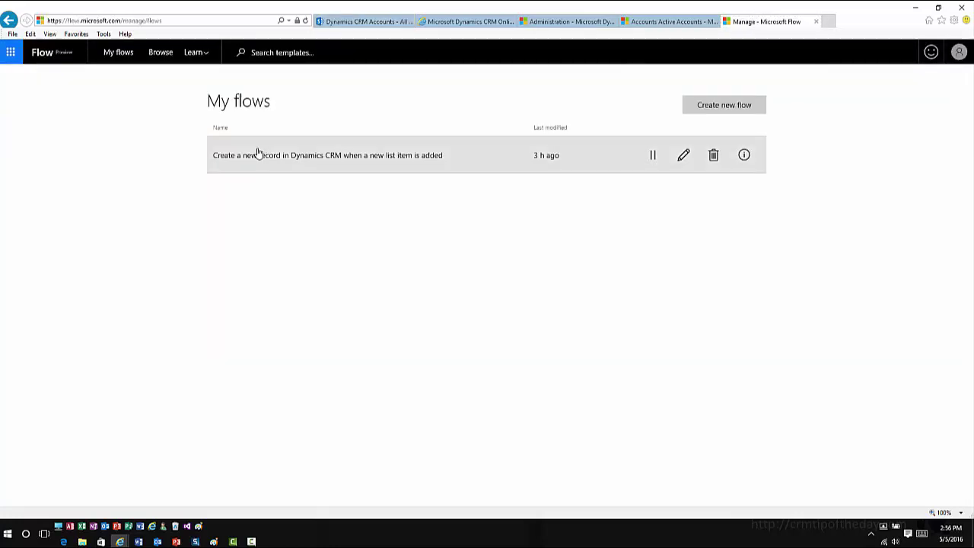
click(745, 156)
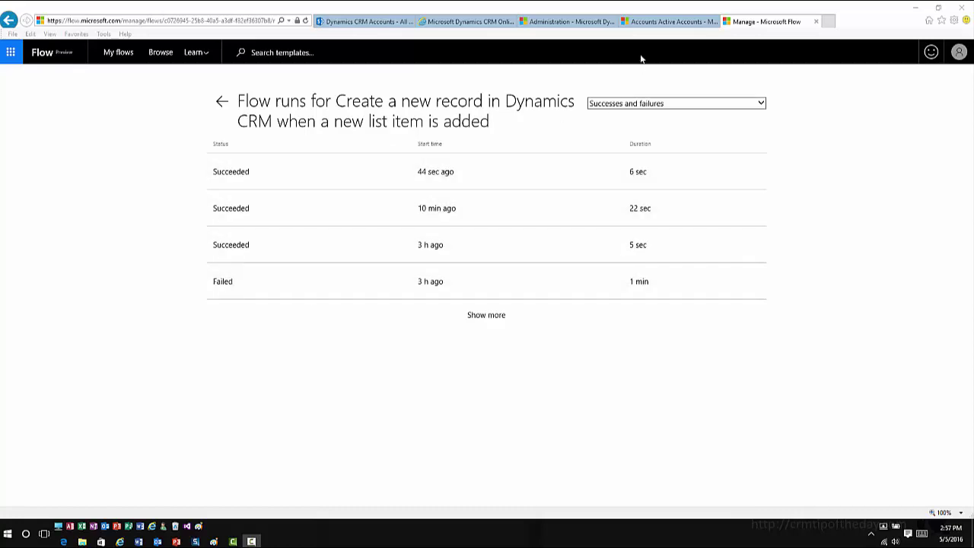
- Refresh CRM Active Accounts and scroll down to find 'Tip of the day account'
click(647, 23)
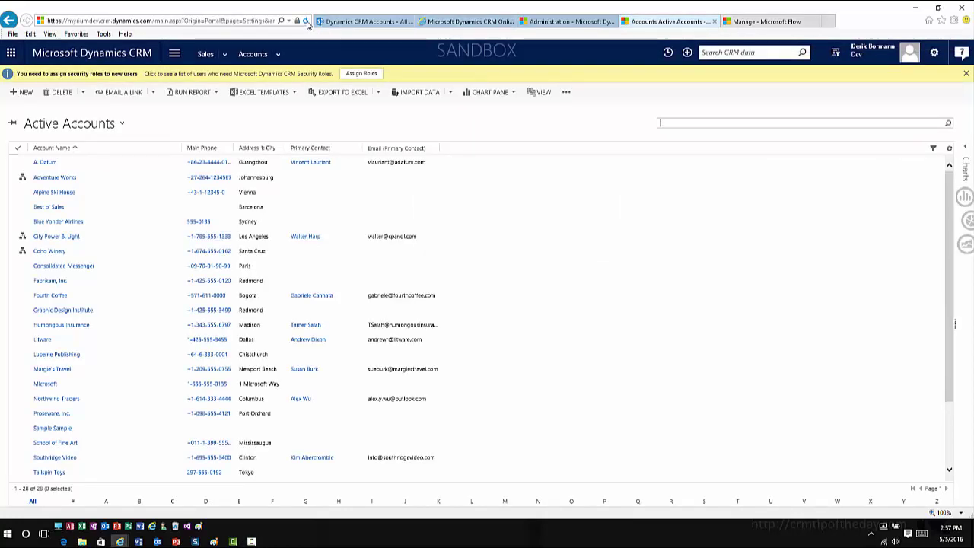
click(307, 23)
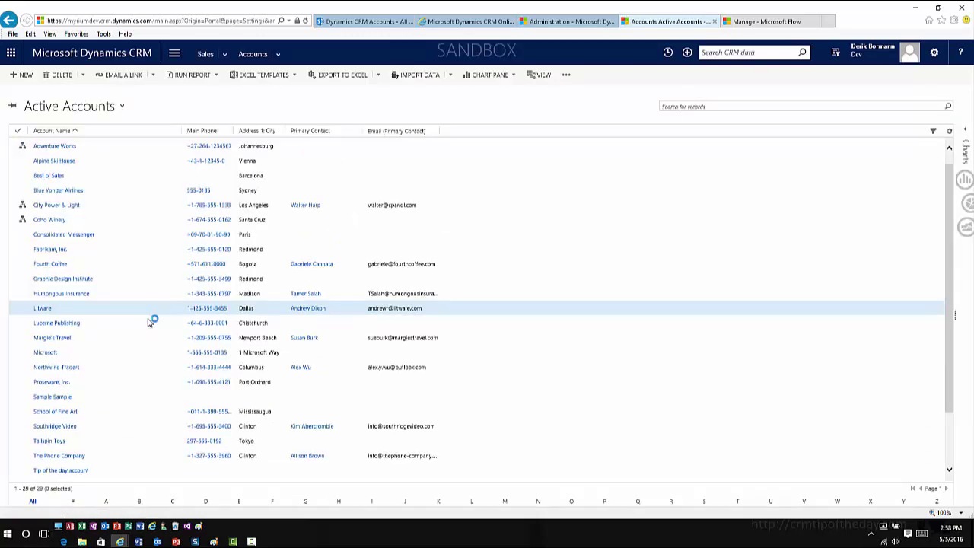
scroll(150, 322, down, 2)
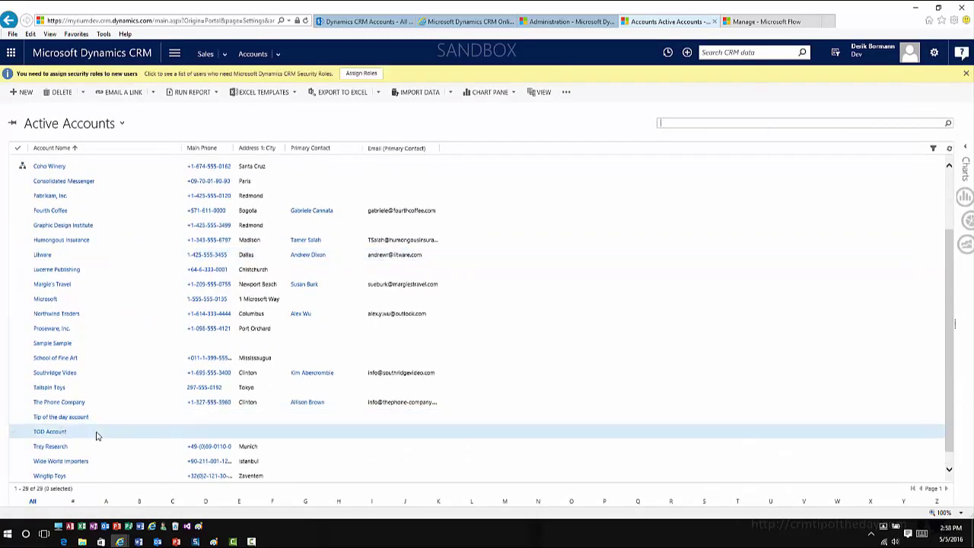
scroll(97, 432, down, 1)
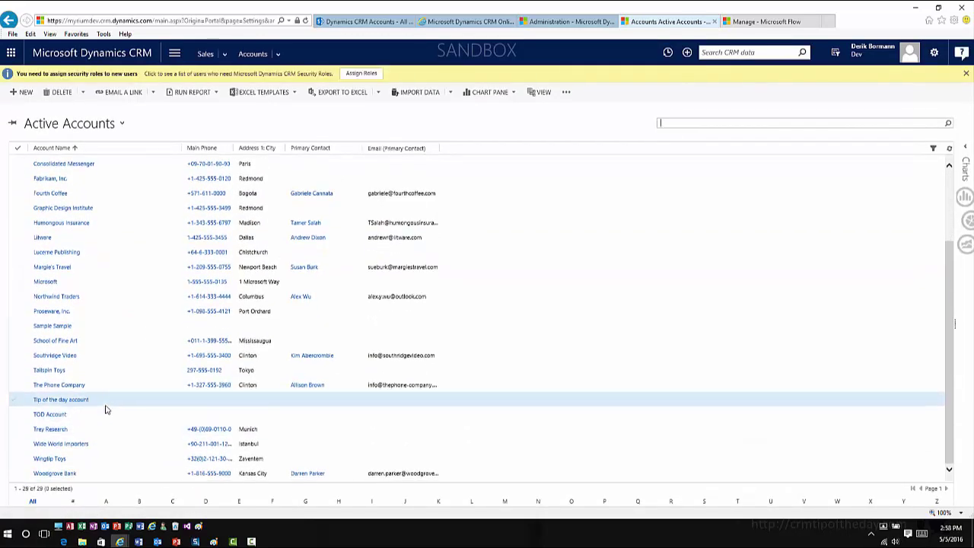